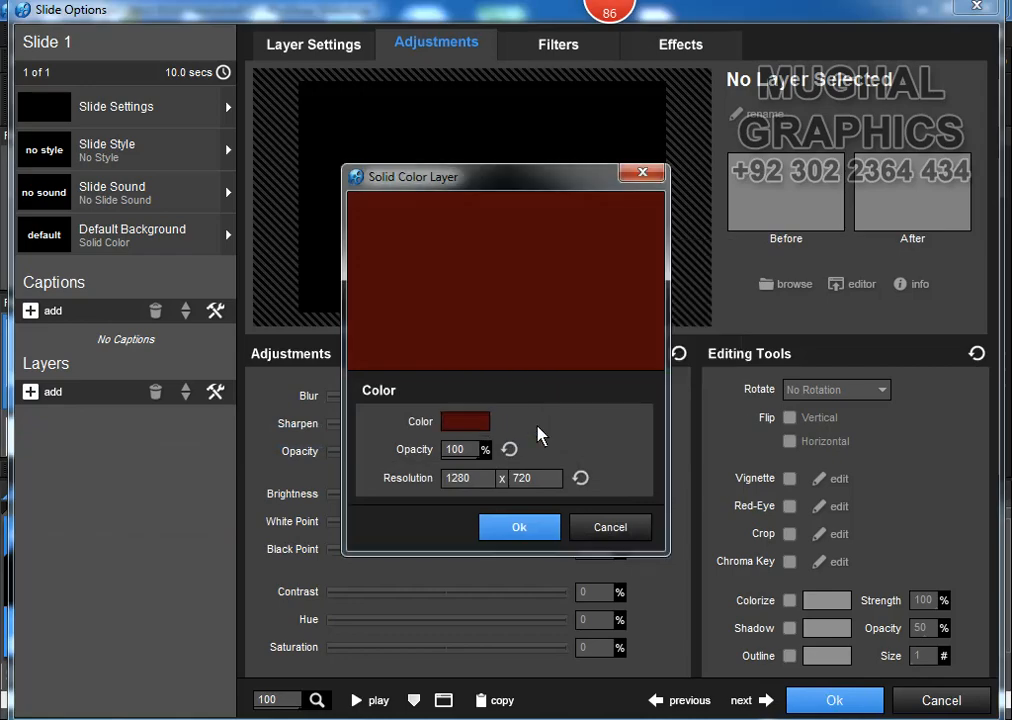
Step: Create a dark red 1280 x 720 solid color layer at 100% opacity and set its zoom to 70%
click(520, 530)
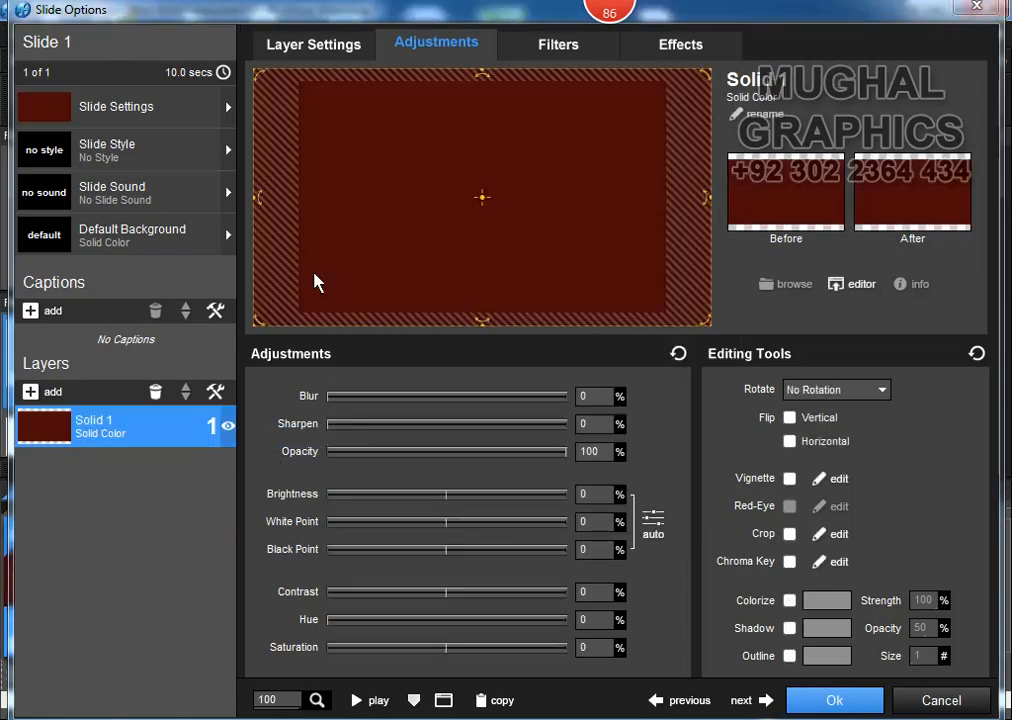
click(318, 46)
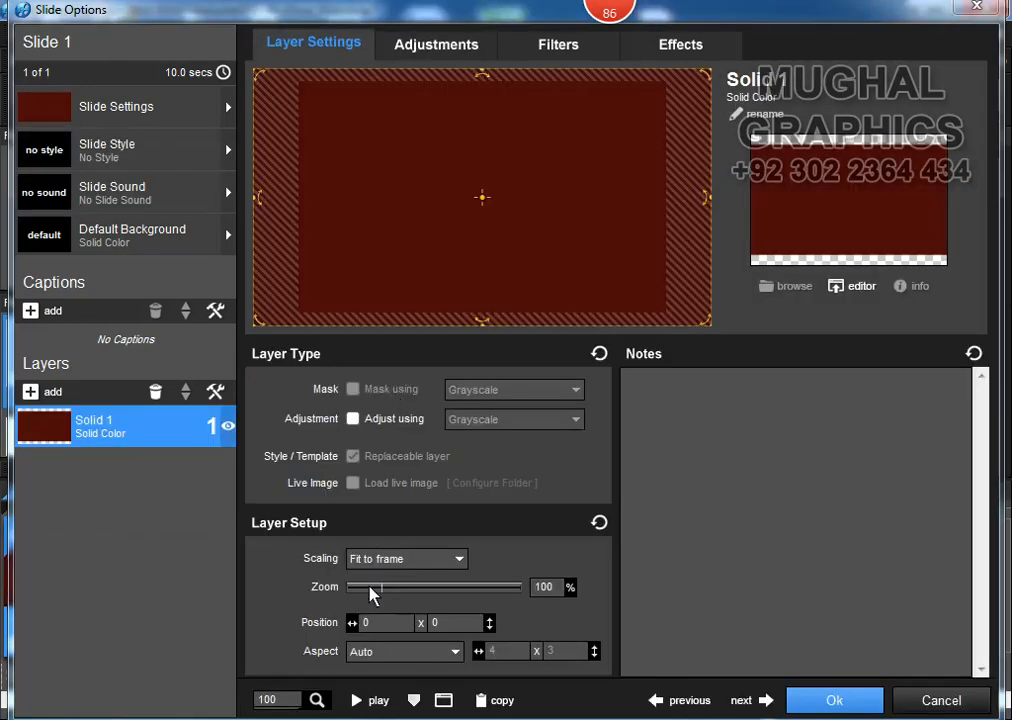
drag(370, 590, 361, 590)
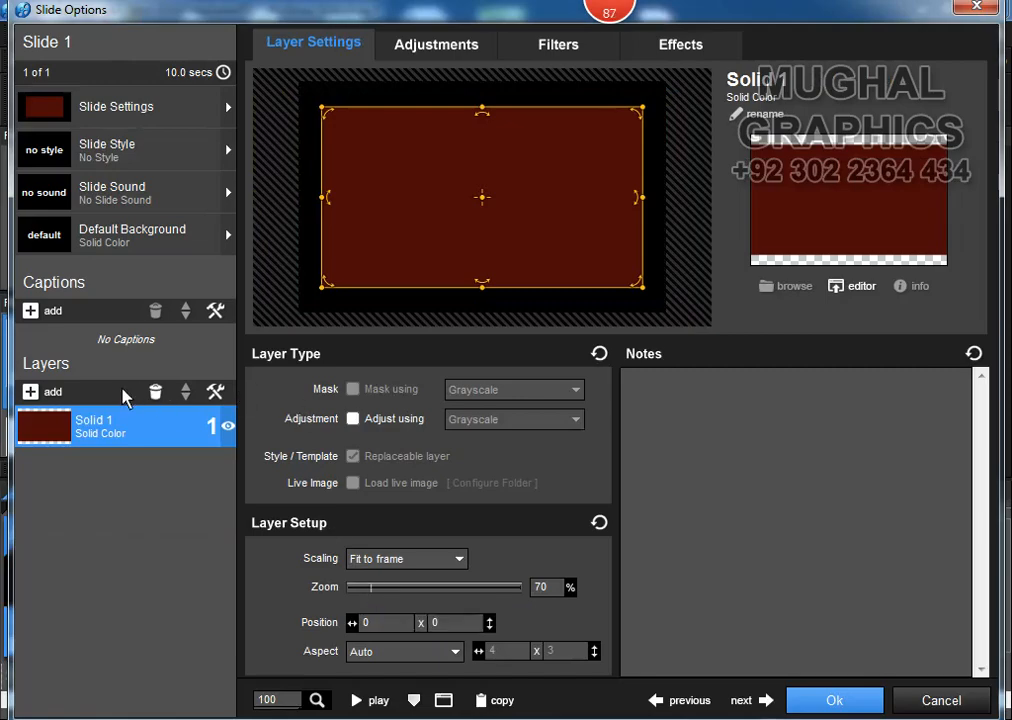
Step: Add a keyframe at about 3.66 seconds to the solid layer and set its horizontal tilt to 25°
click(670, 56)
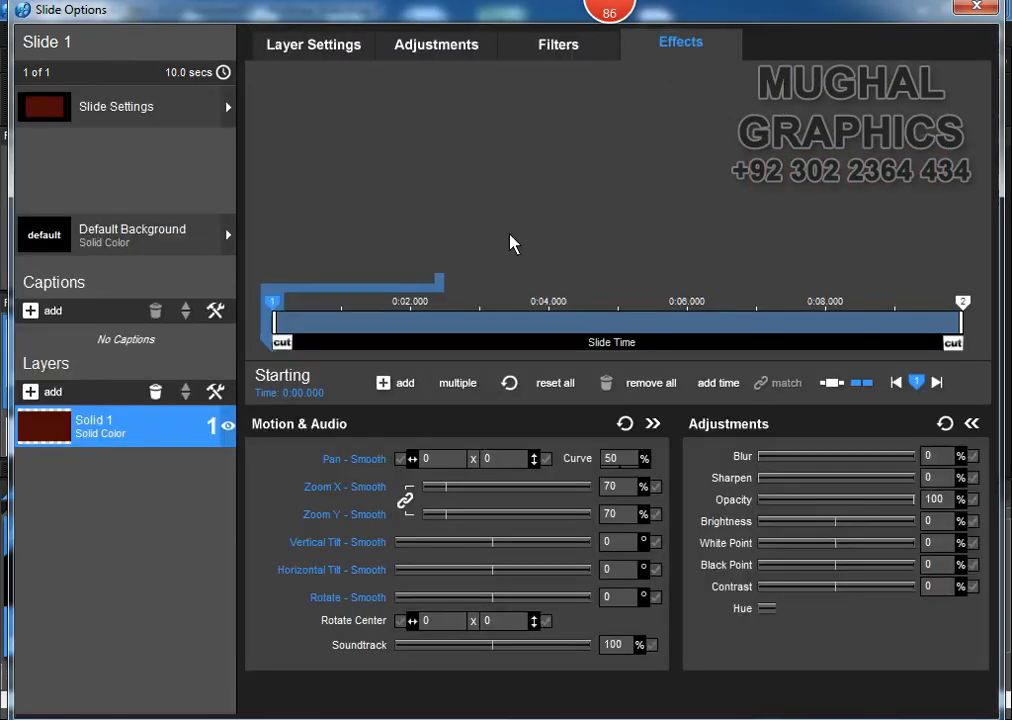
double_click(525, 323)
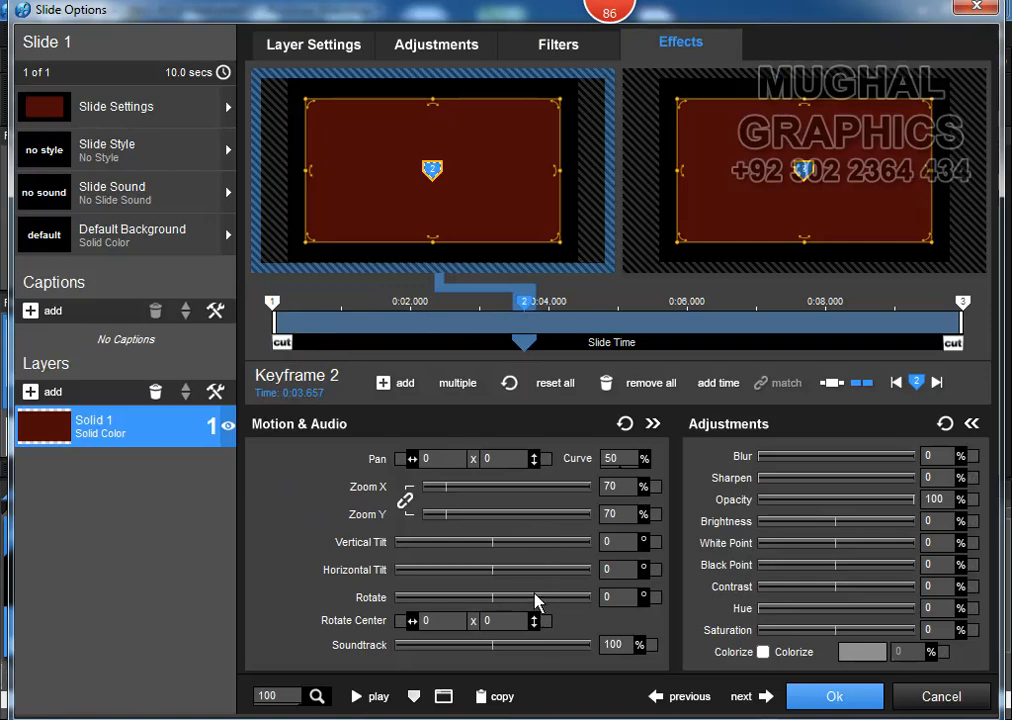
scroll(558, 578, up, 5)
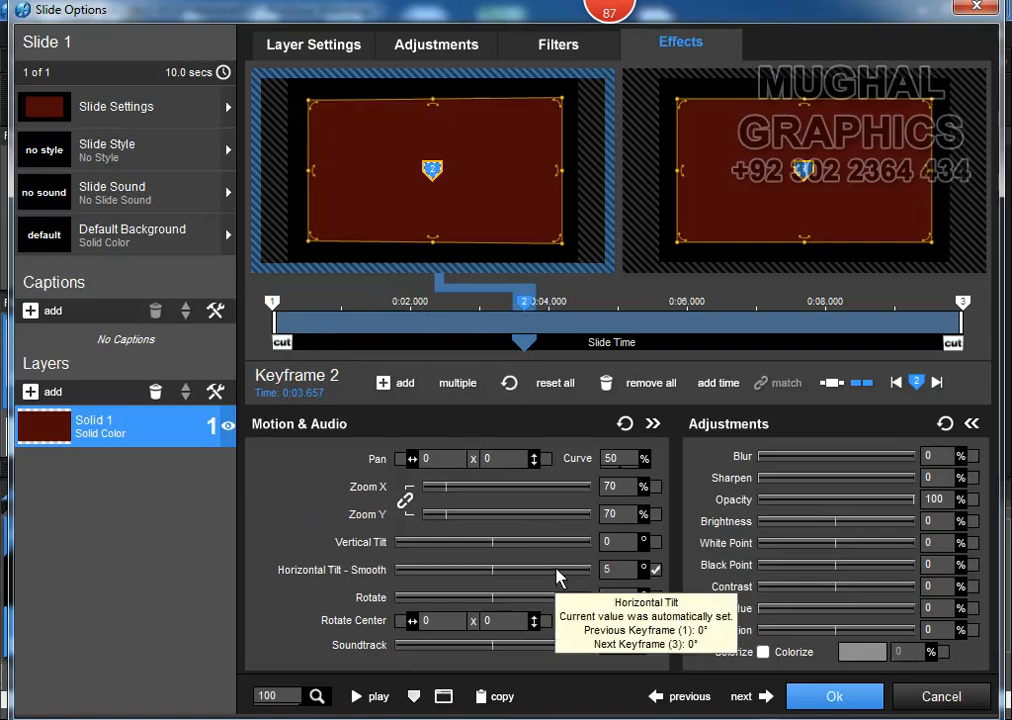
Step: Add another keyframe at about 6.96 seconds, set its horizontal tilt to -18°, and return to the first keyframe
double_click(757, 323)
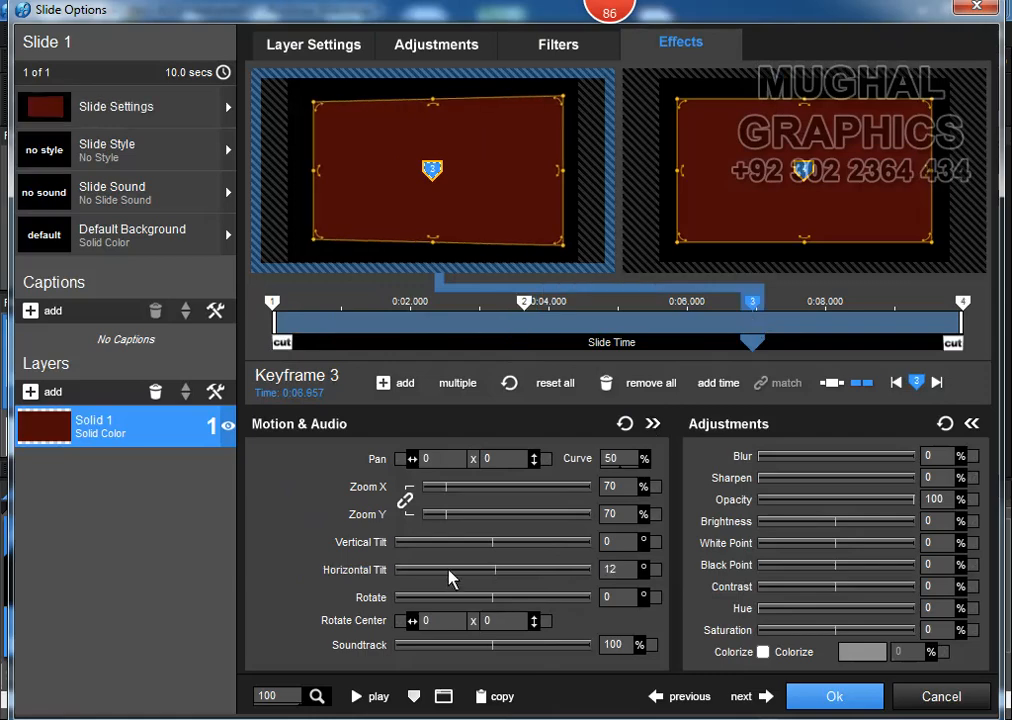
scroll(449, 576, down, 5)
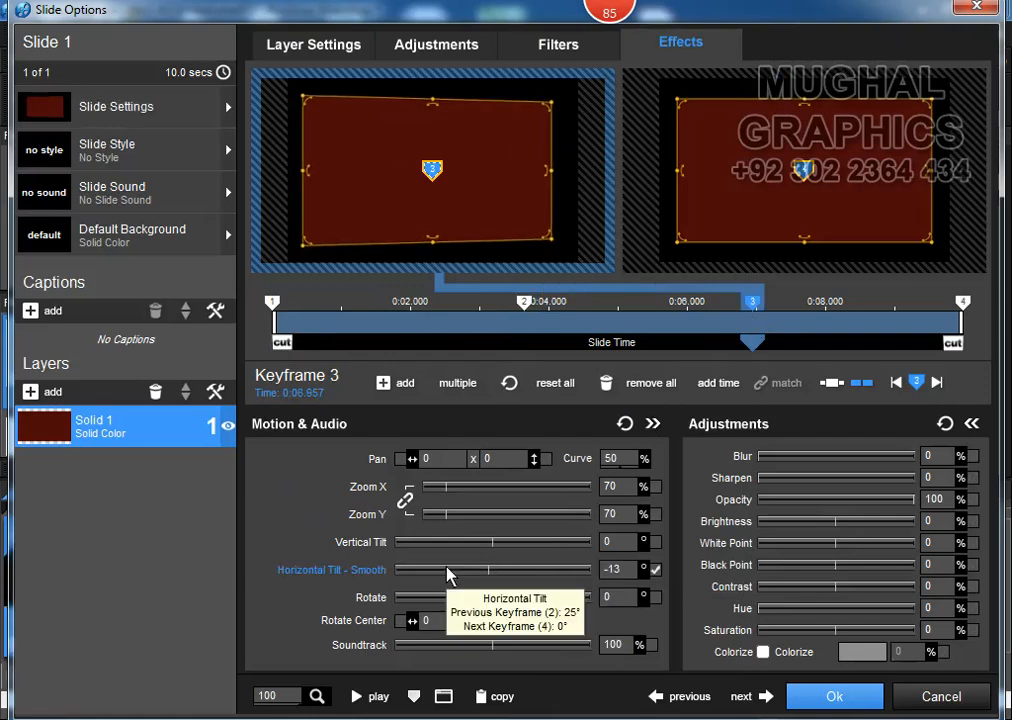
scroll(449, 576, down, 1)
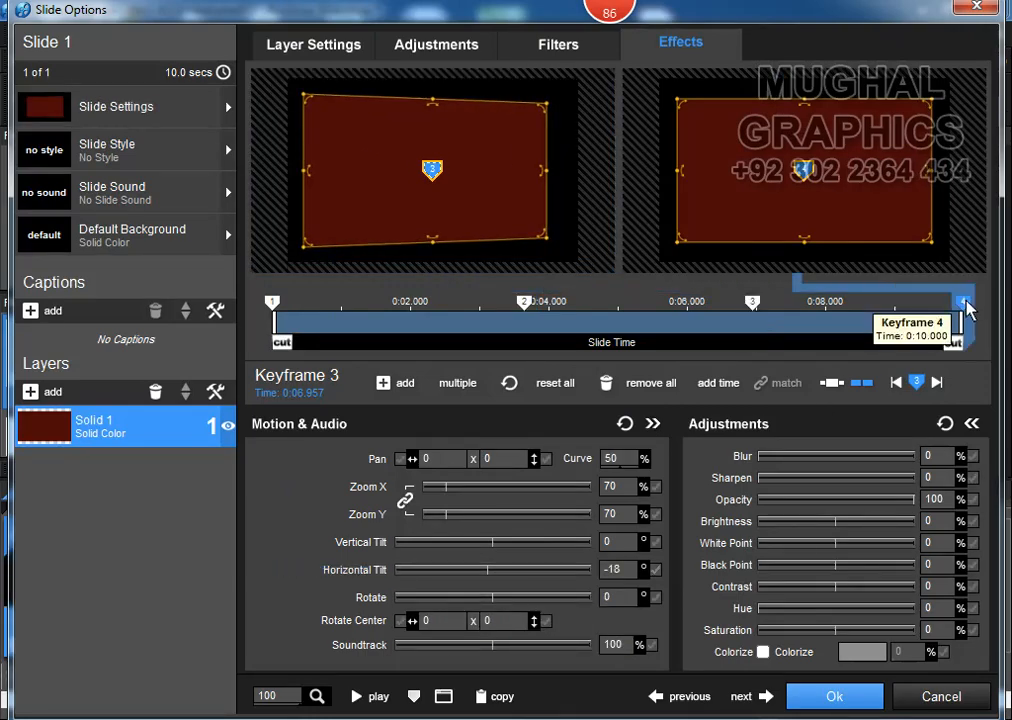
click(964, 303)
click(272, 309)
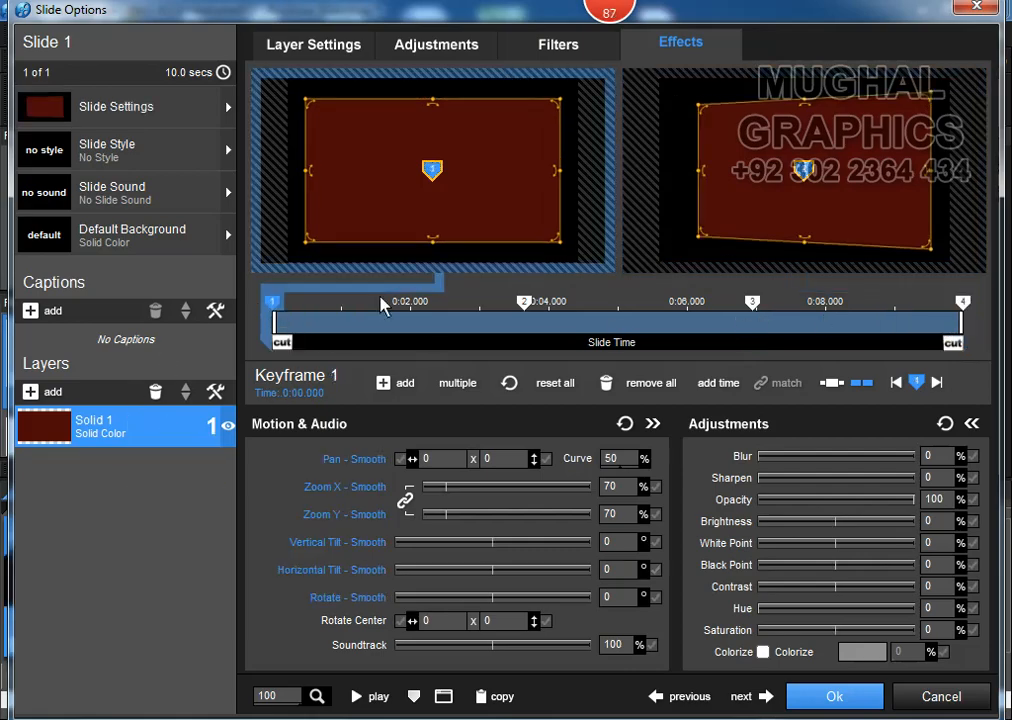
Step: Apply a white solid-color rounded rectangle vignette with vignette size 0%, border size 3% and corner size 0° to the layer
click(434, 50)
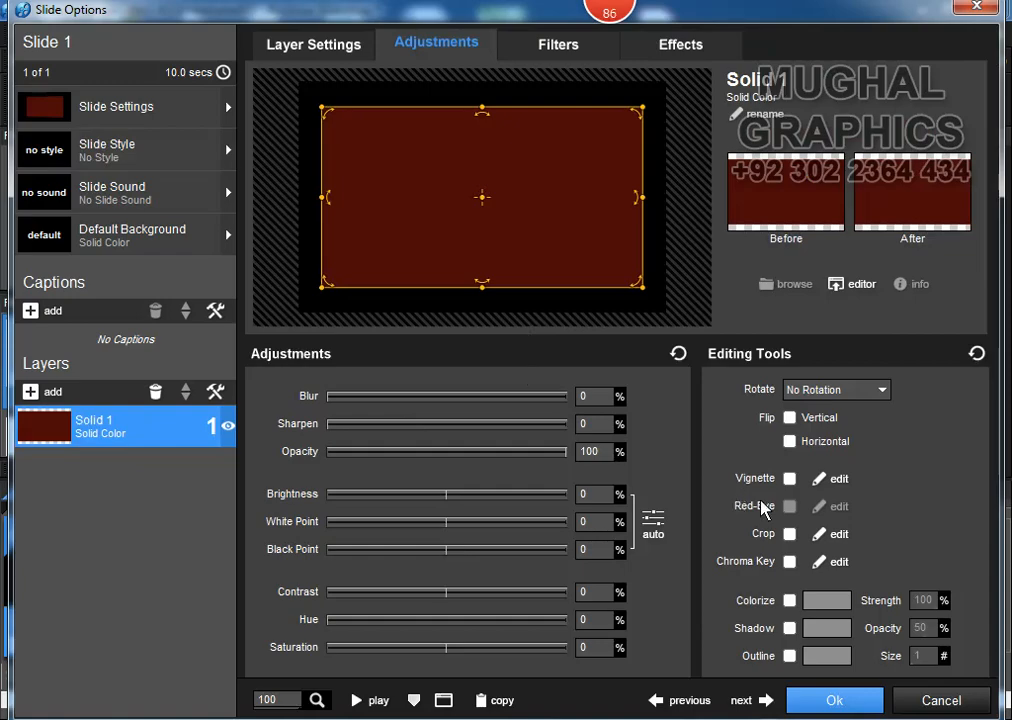
click(838, 480)
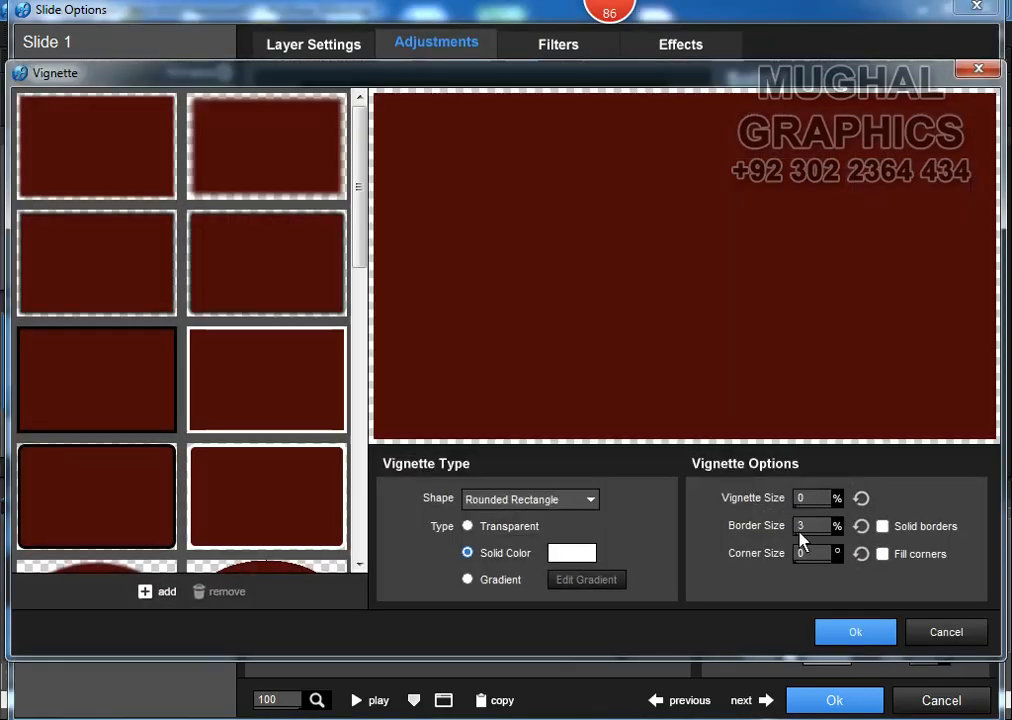
click(811, 497)
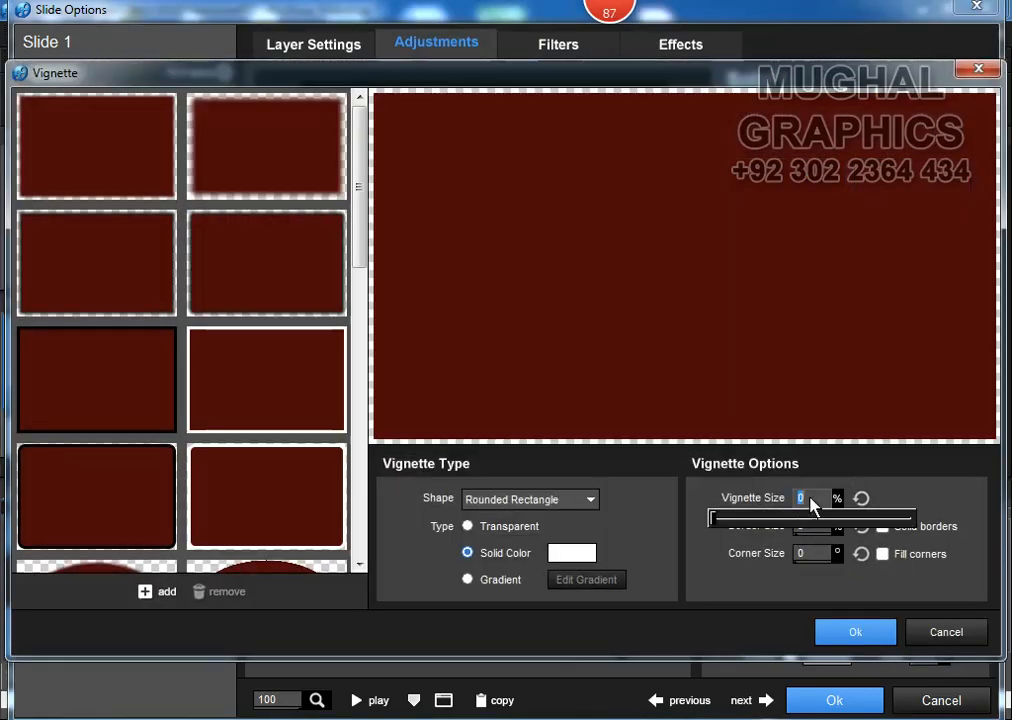
mouse_move(700, 527)
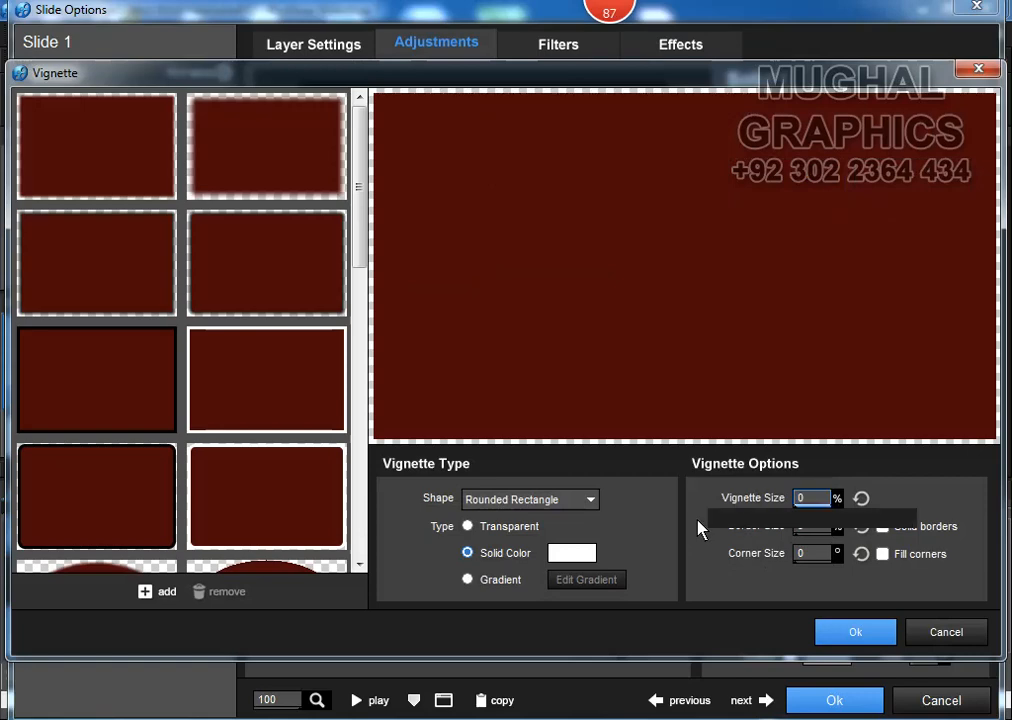
click(808, 518)
drag(807, 520, 740, 522)
text(0)
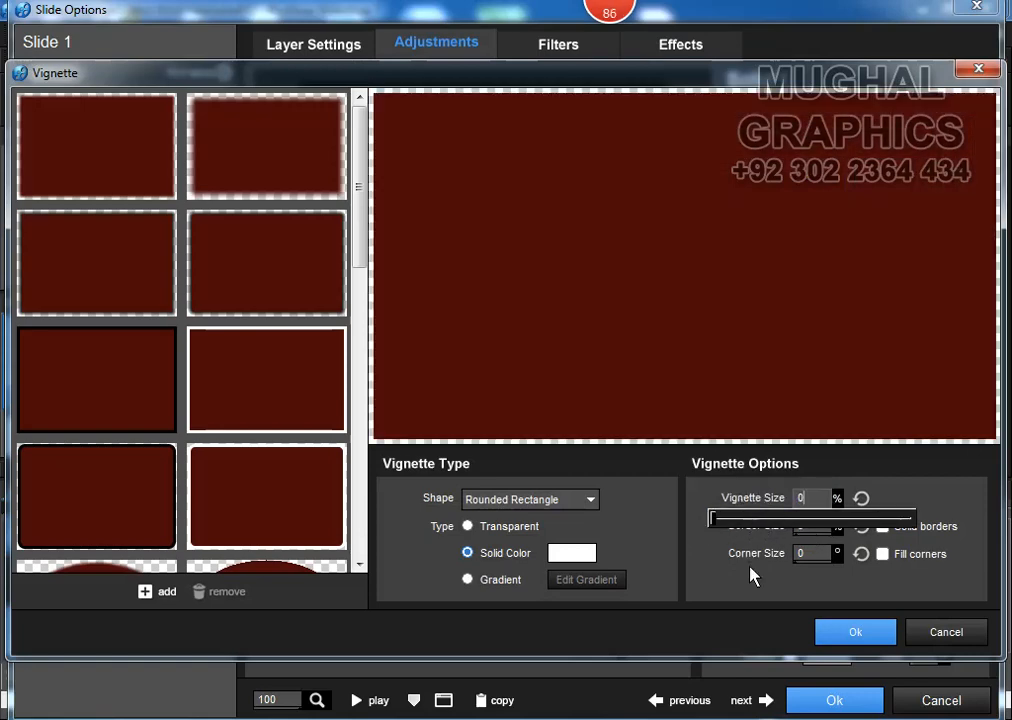
click(808, 535)
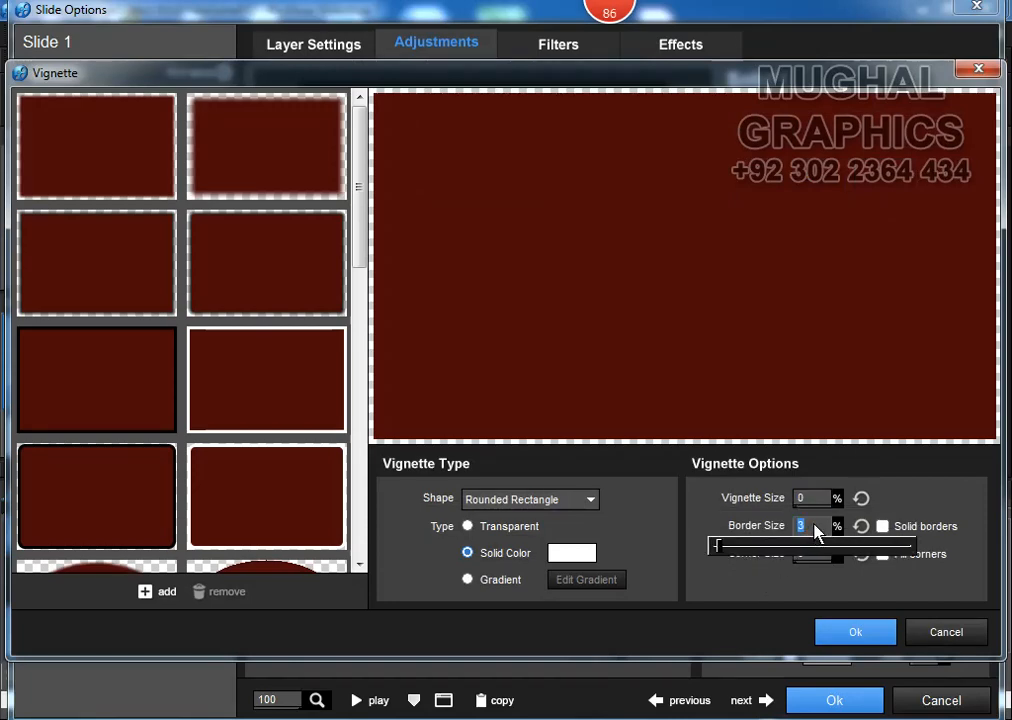
text(4)
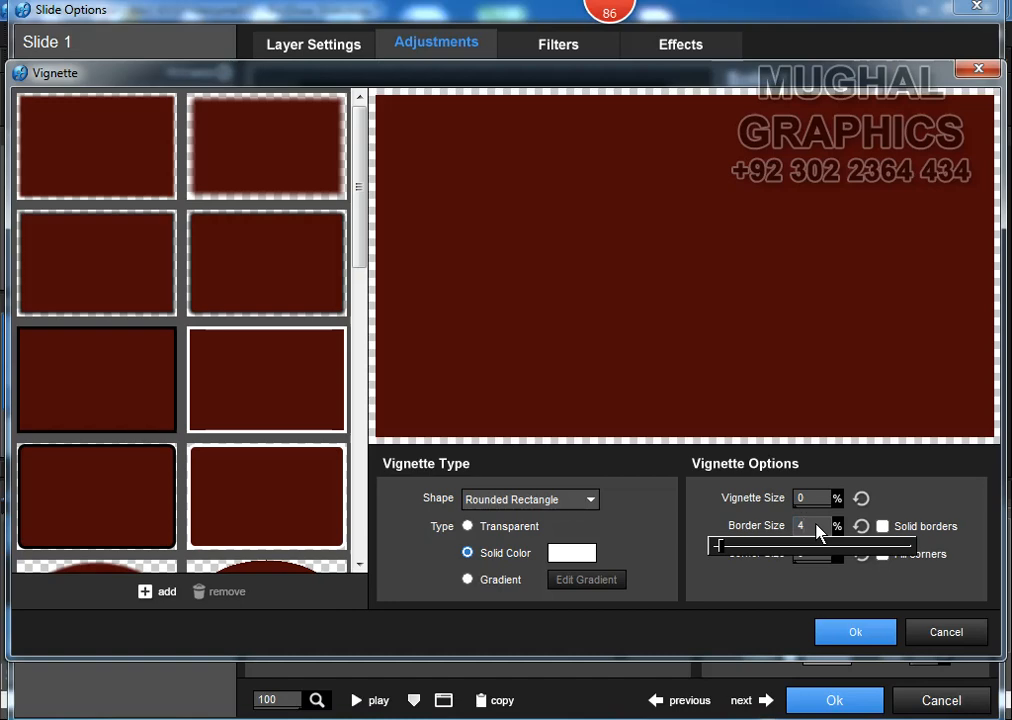
text(3)
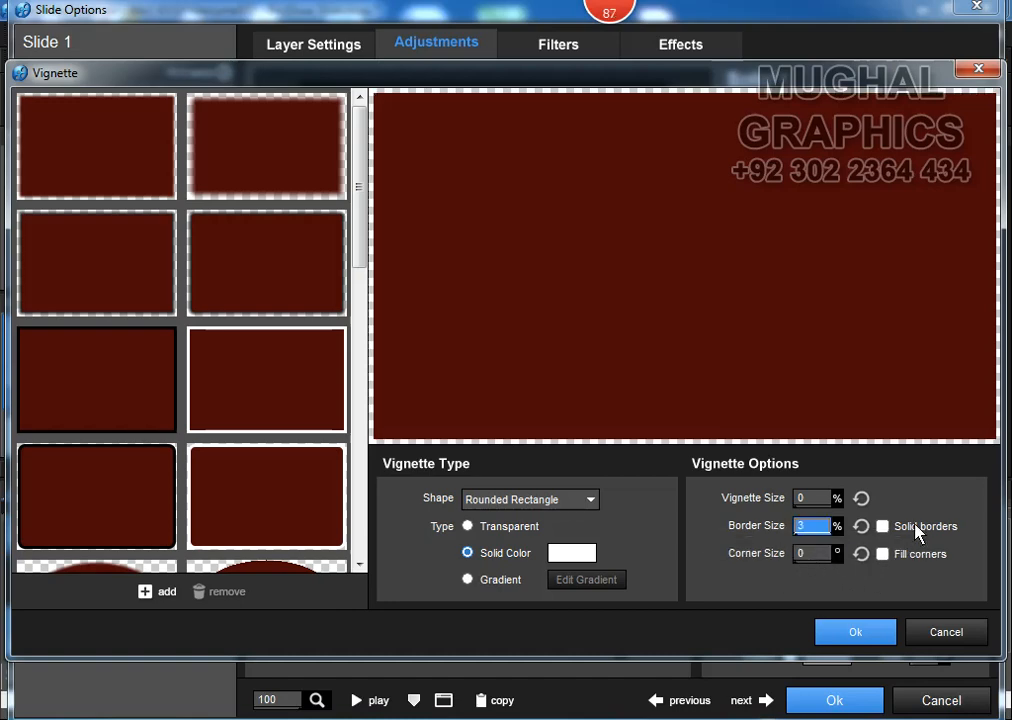
click(864, 635)
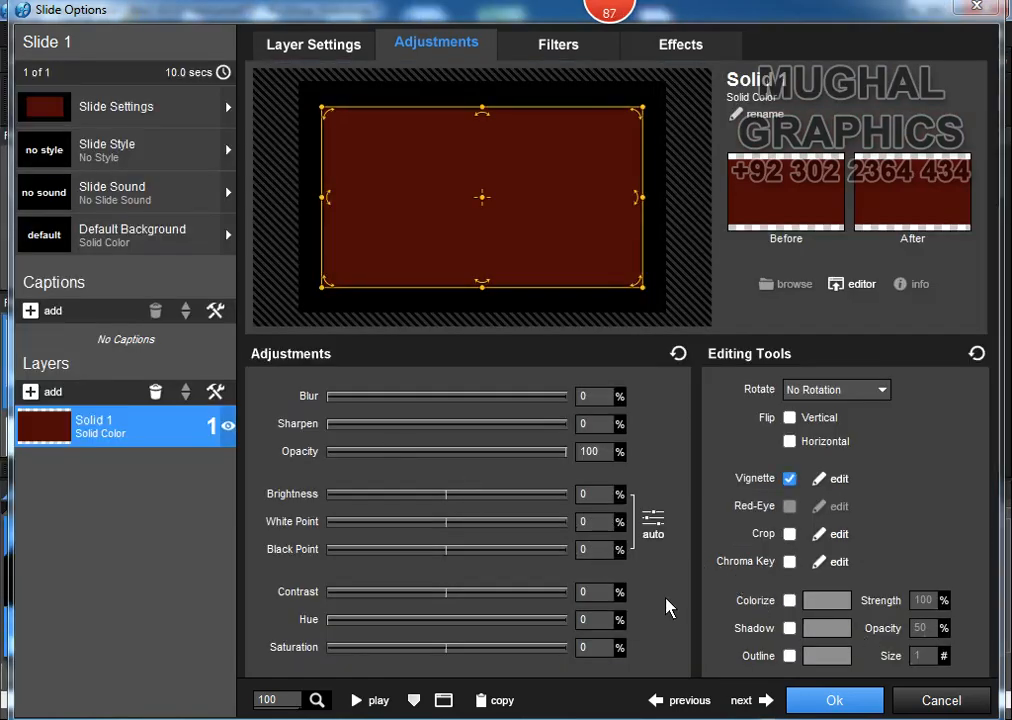
Step: Enable the layer's outline with size 4 and color it yellow (#FFFF00)
click(790, 657)
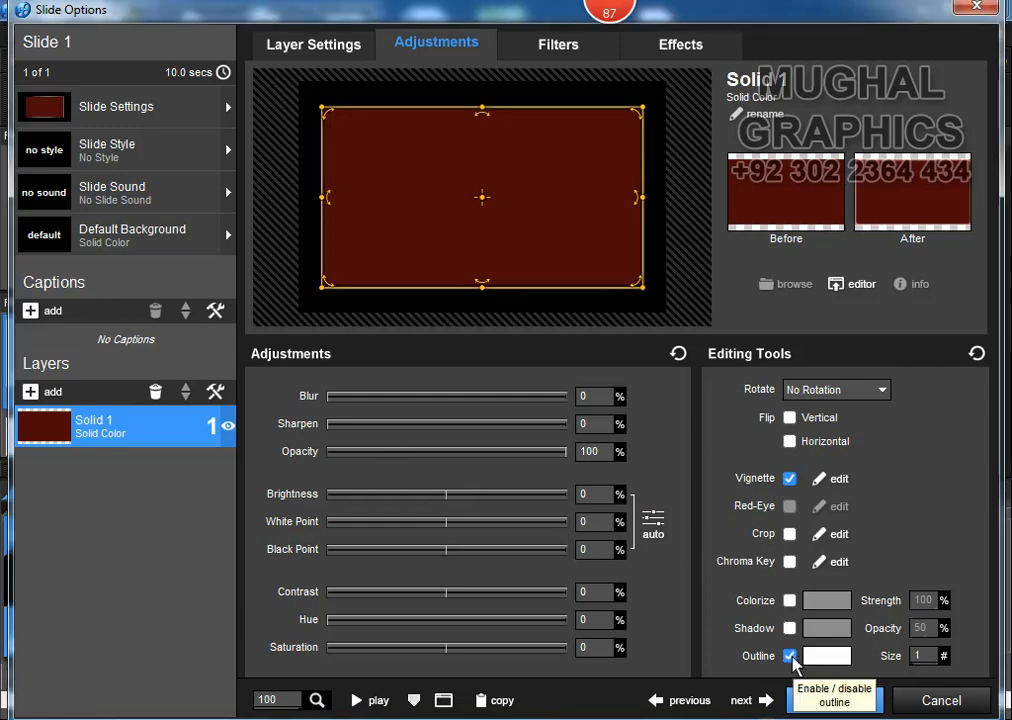
click(933, 658)
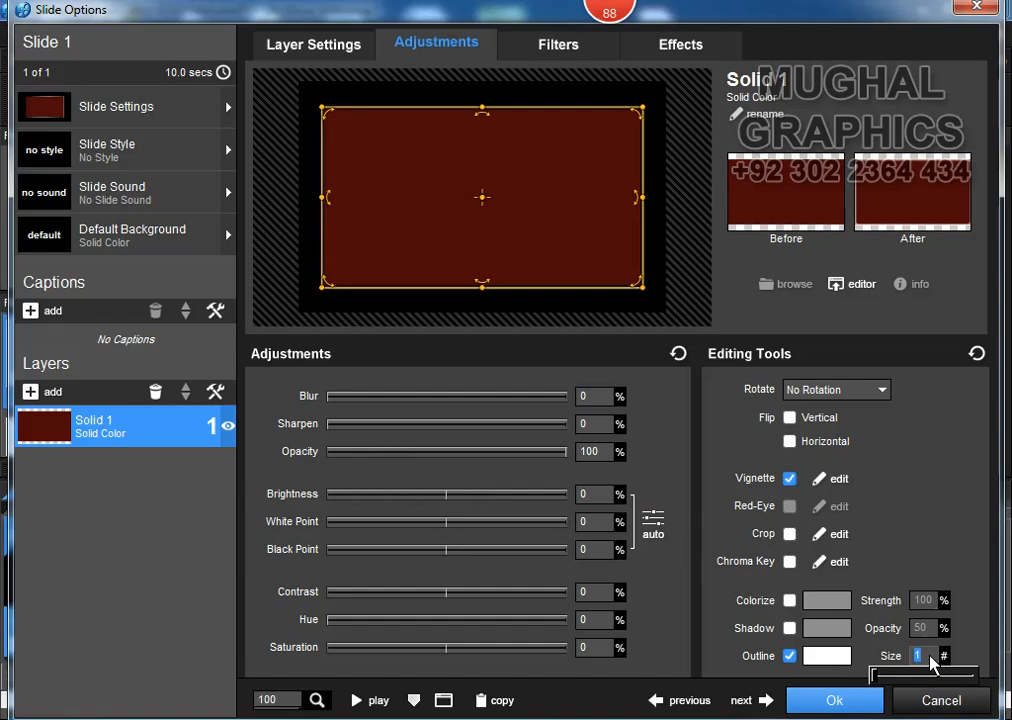
text(4)
click(845, 662)
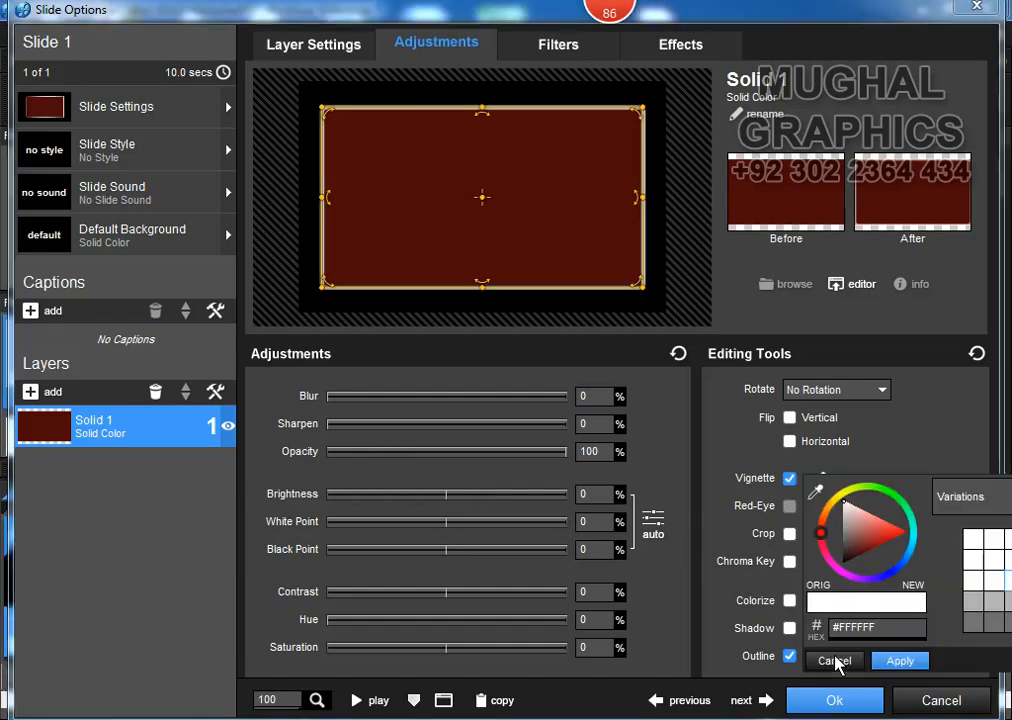
drag(823, 533, 845, 494)
drag(881, 531, 908, 540)
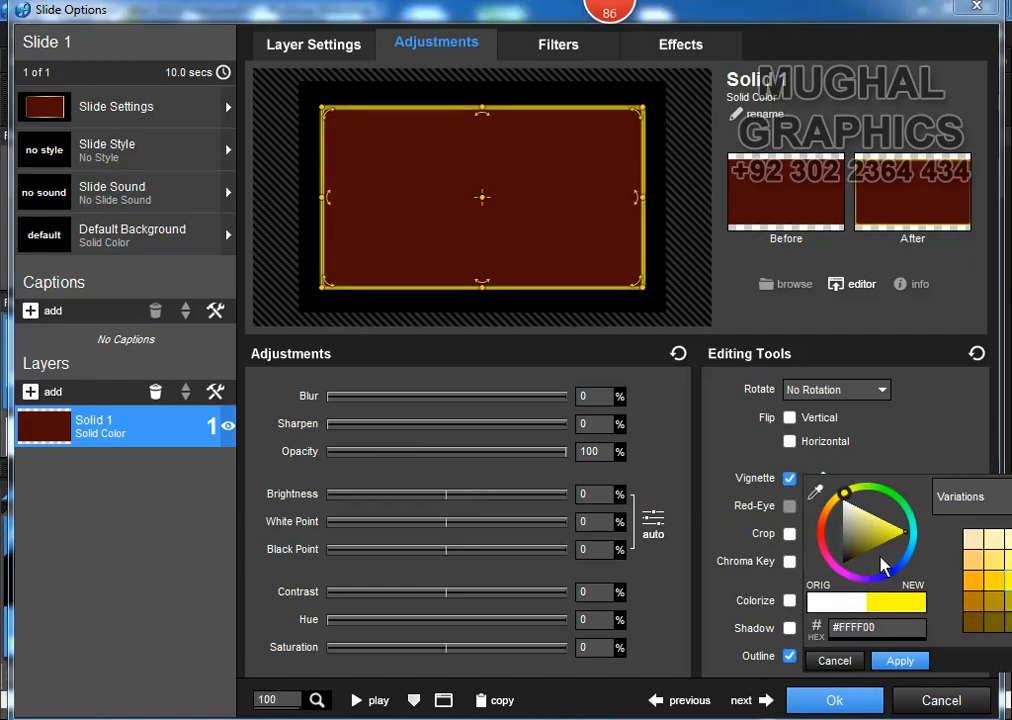
Step: Duplicate the outlined Solid 1 layer
click(136, 440)
right_click(136, 440)
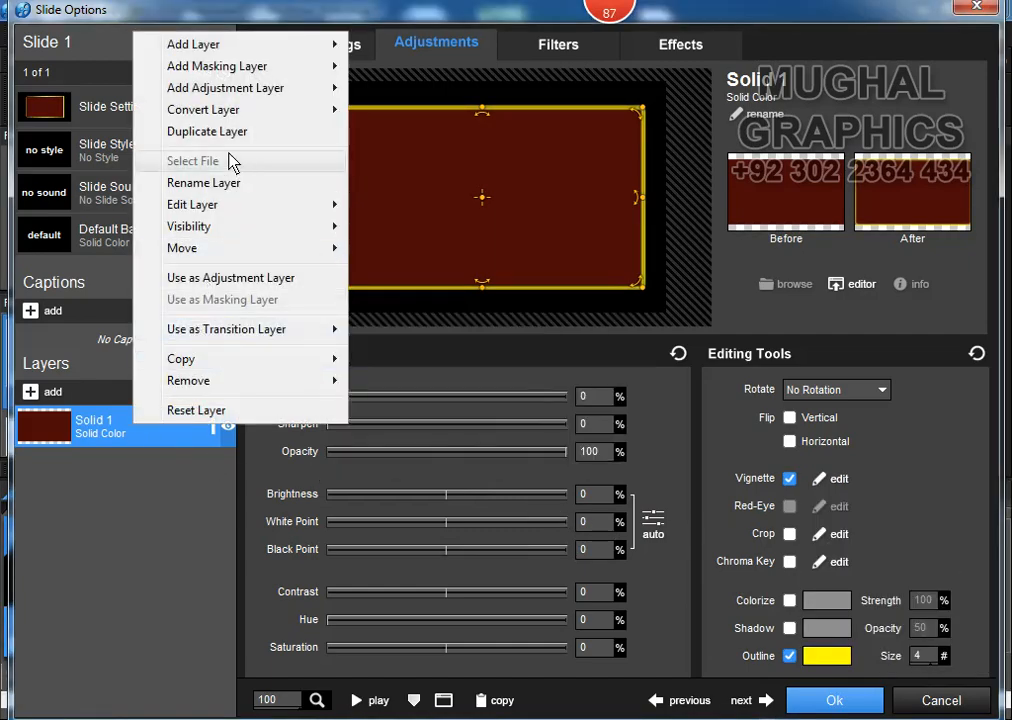
click(234, 132)
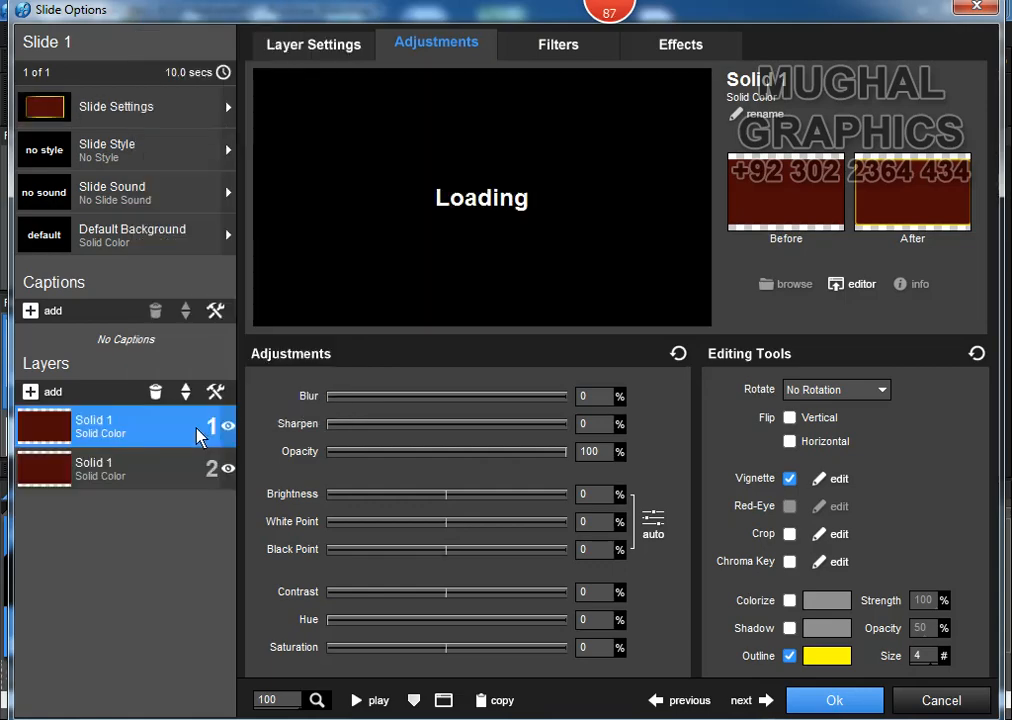
Step: Set layer 2's outline color to muted yellow #CACA74 and its outline size to 2
click(131, 477)
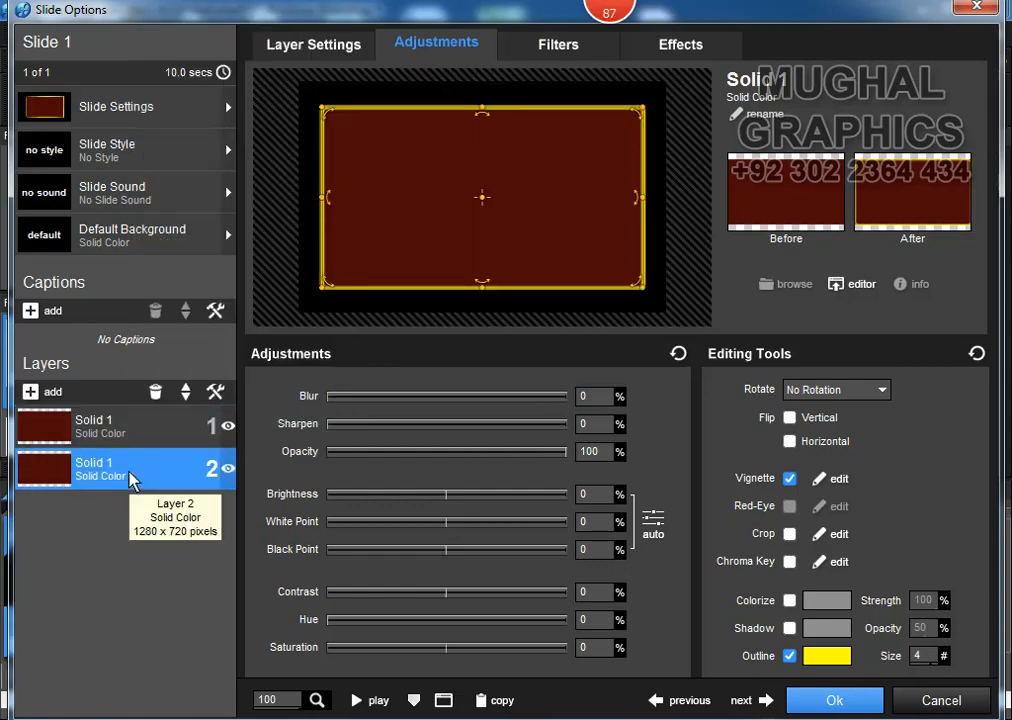
click(818, 660)
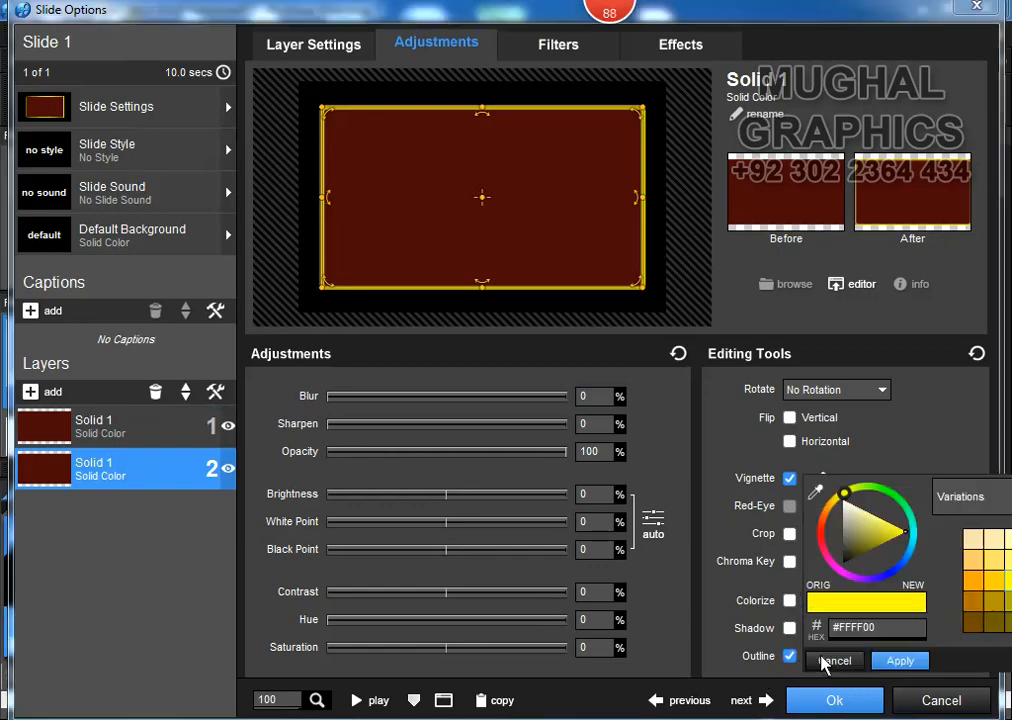
click(871, 522)
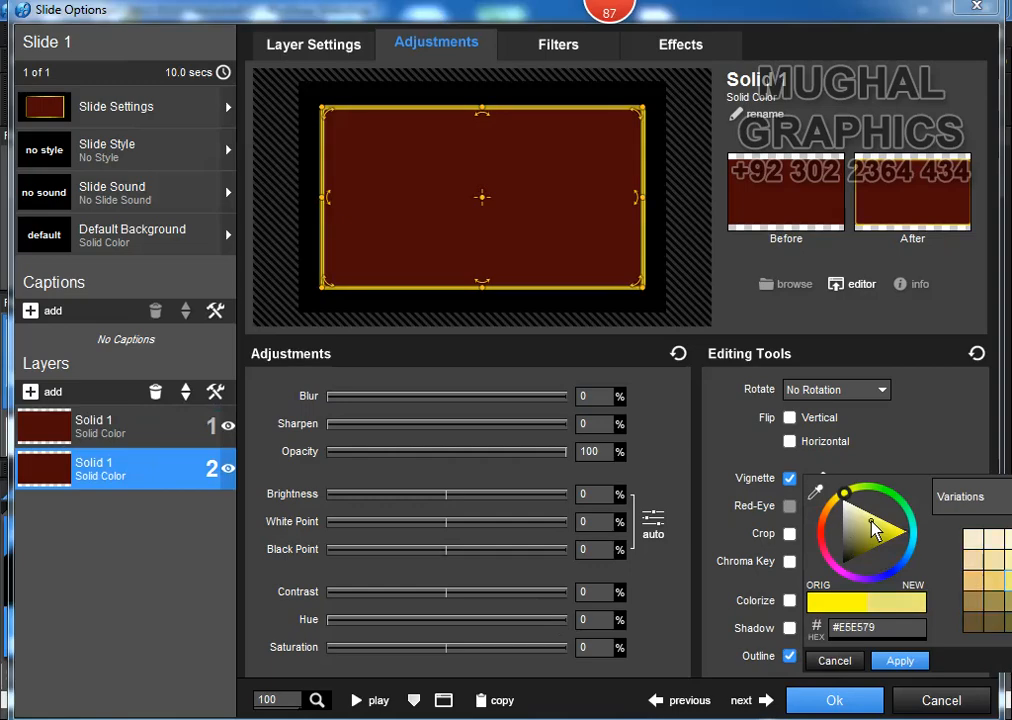
mouse_move(865, 540)
mouse_down()
mouse_move(852, 540)
mouse_move(858, 525)
mouse_up()
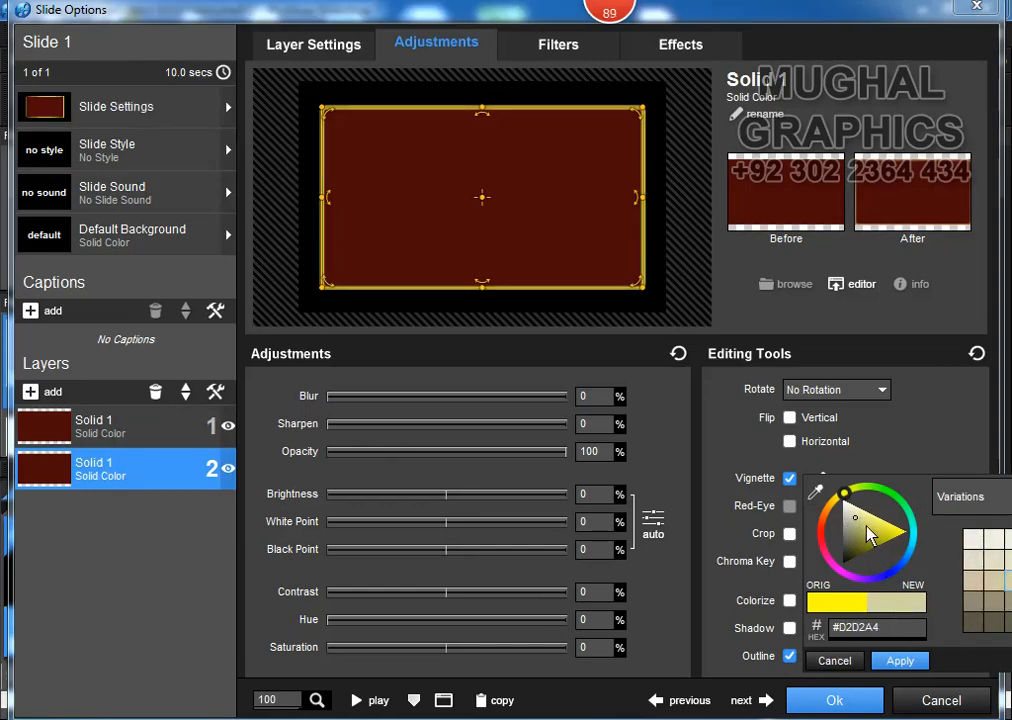
click(866, 527)
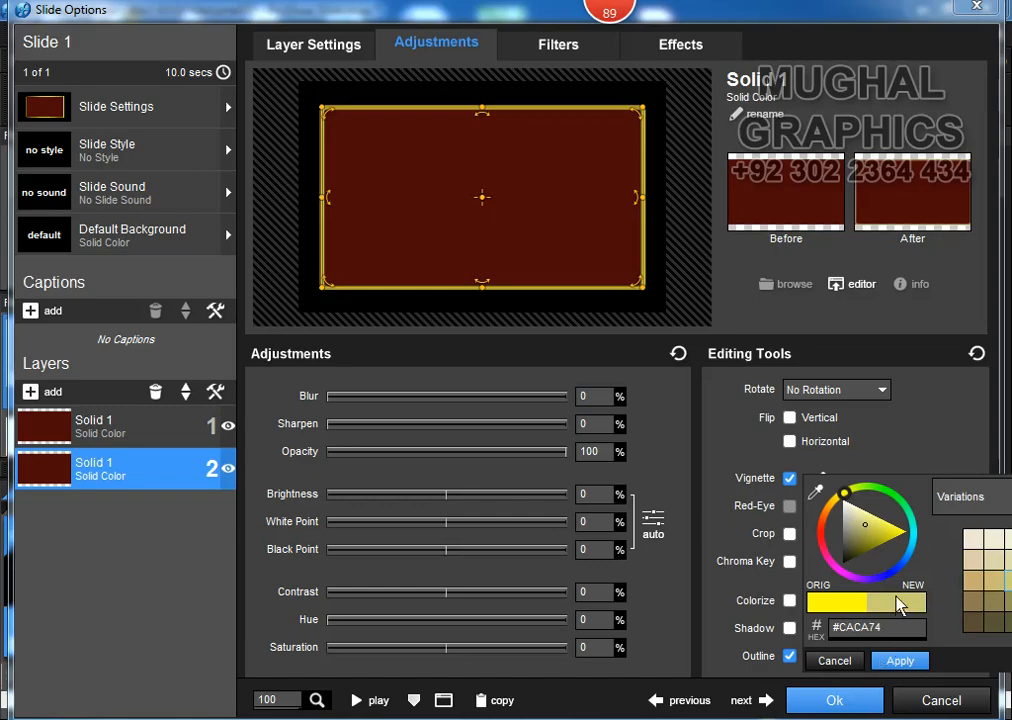
click(904, 664)
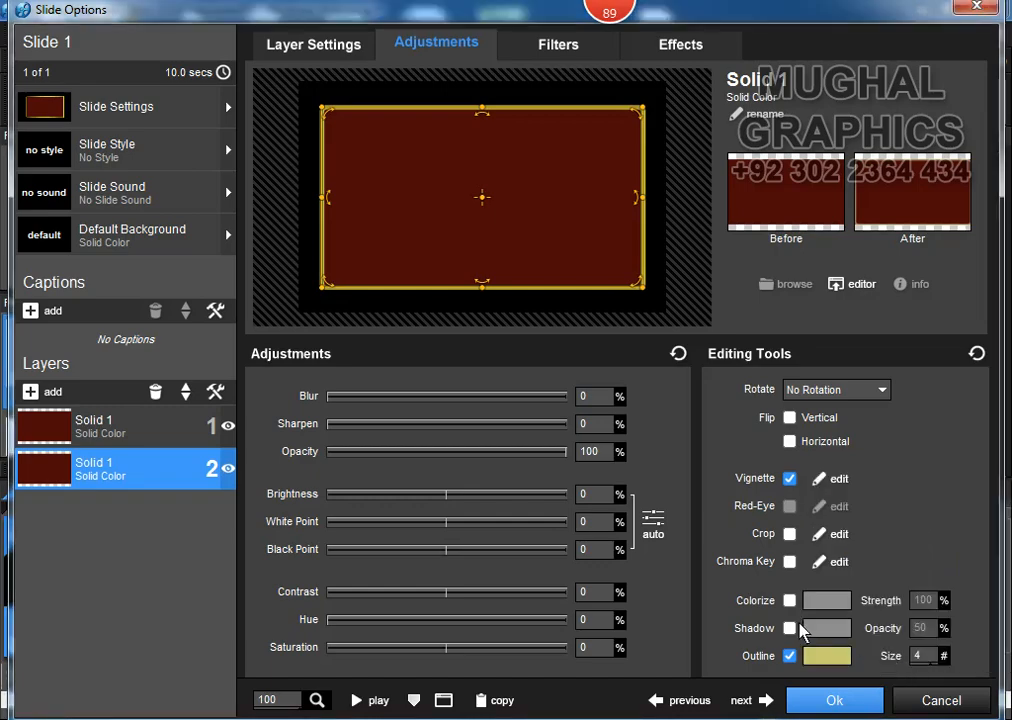
click(921, 656)
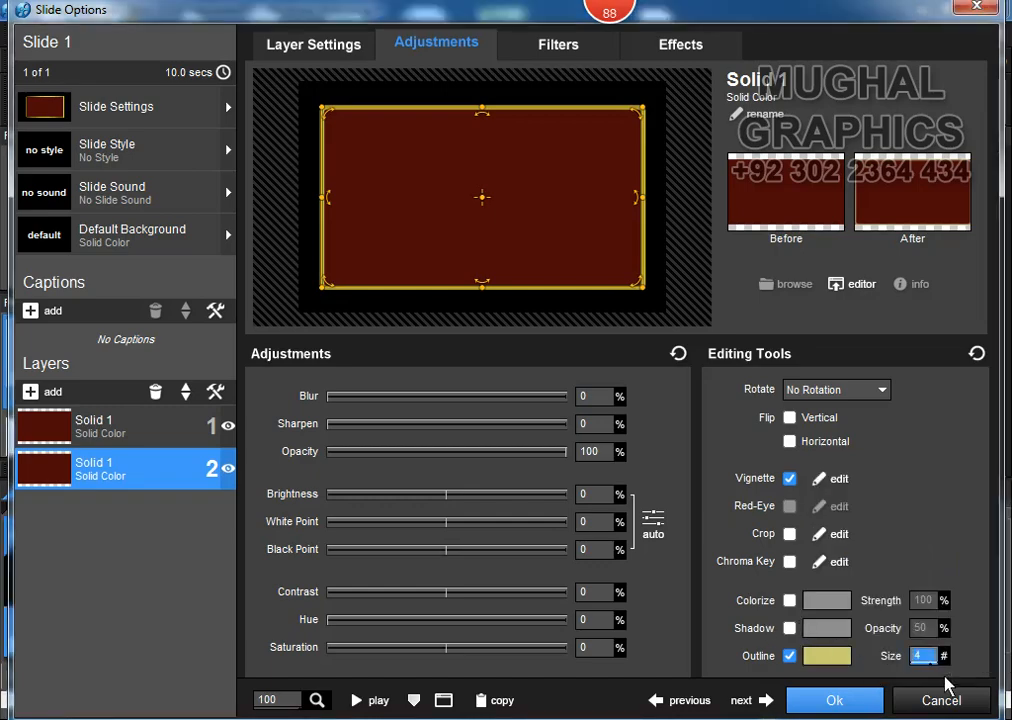
text(2)
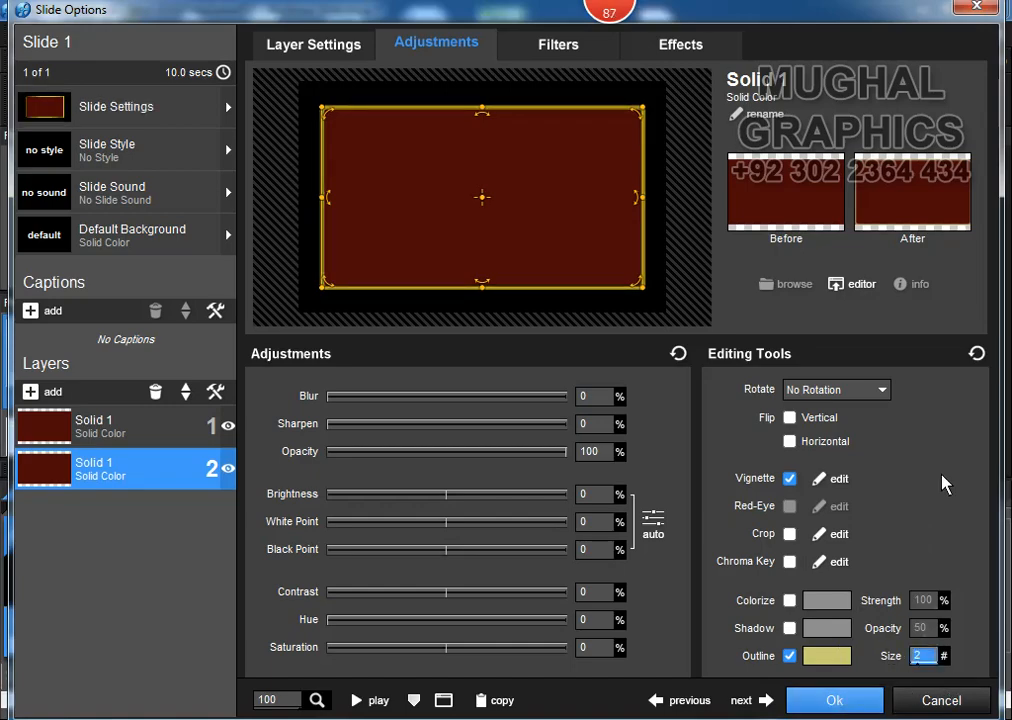
Step: Give layer 1 a circle transition in and lengthen it to about 4.1 seconds
click(50, 415)
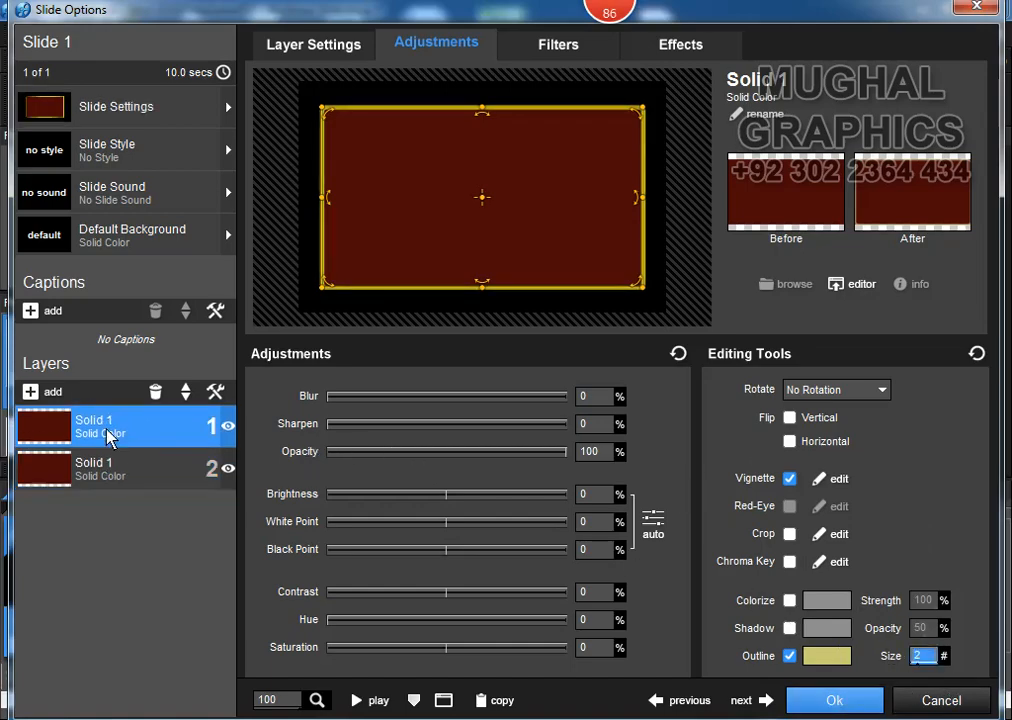
click(690, 47)
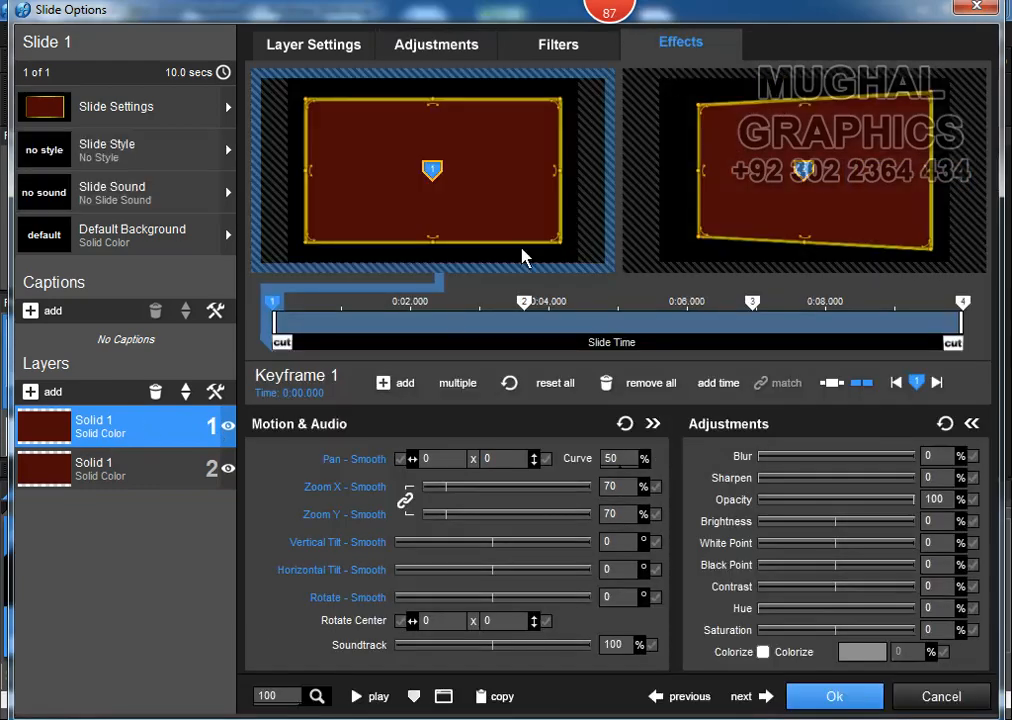
click(281, 342)
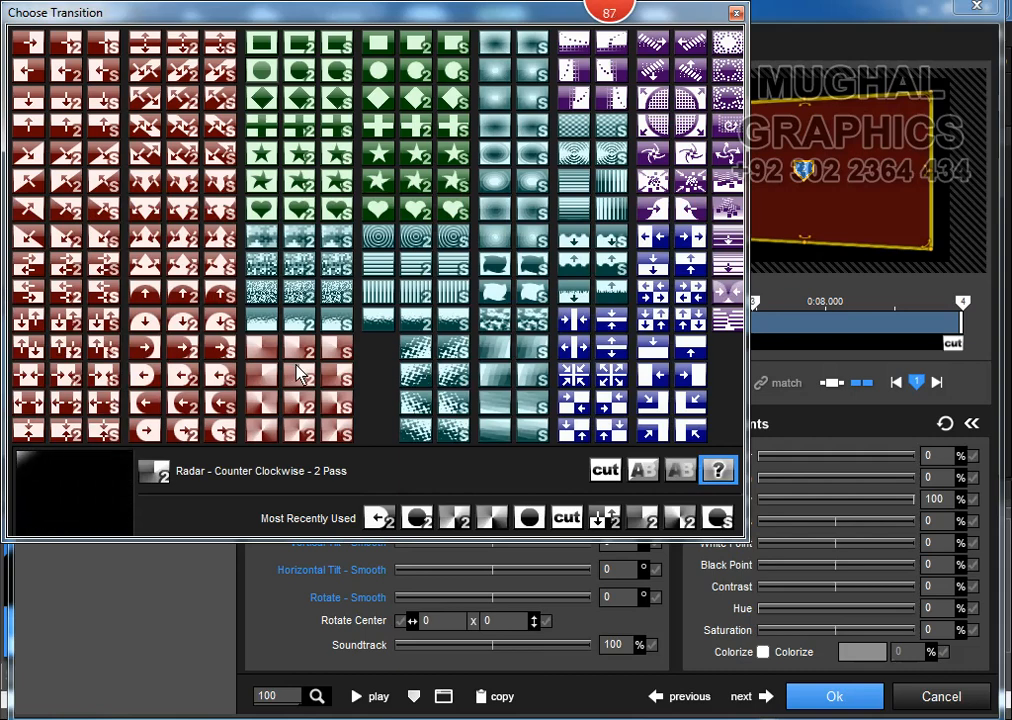
double_click(263, 73)
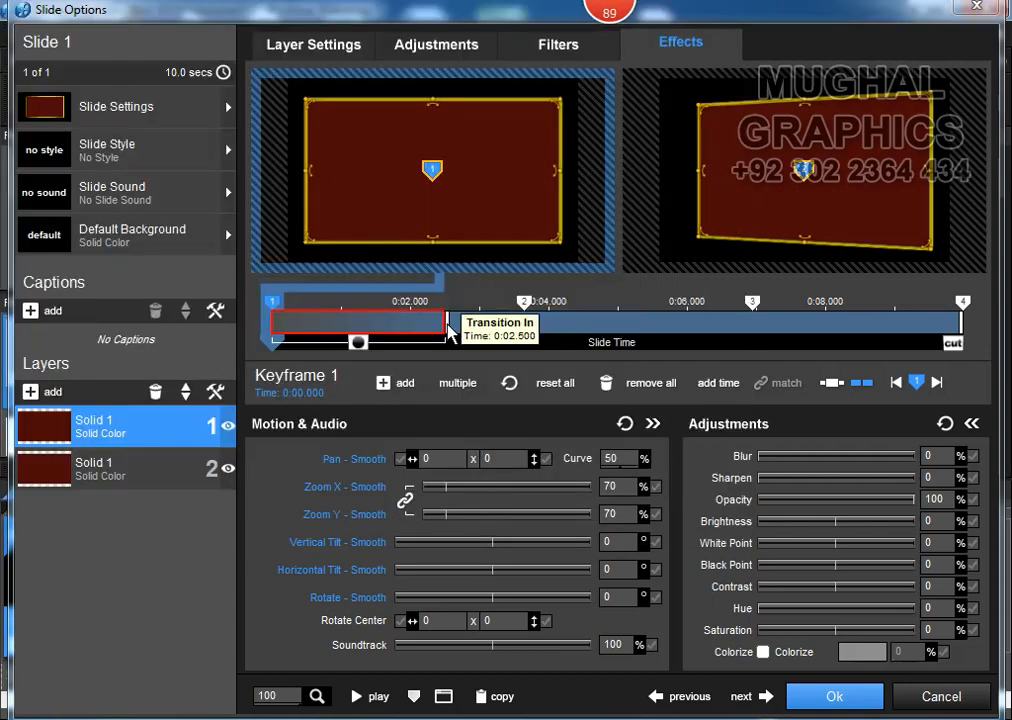
drag(449, 333, 557, 346)
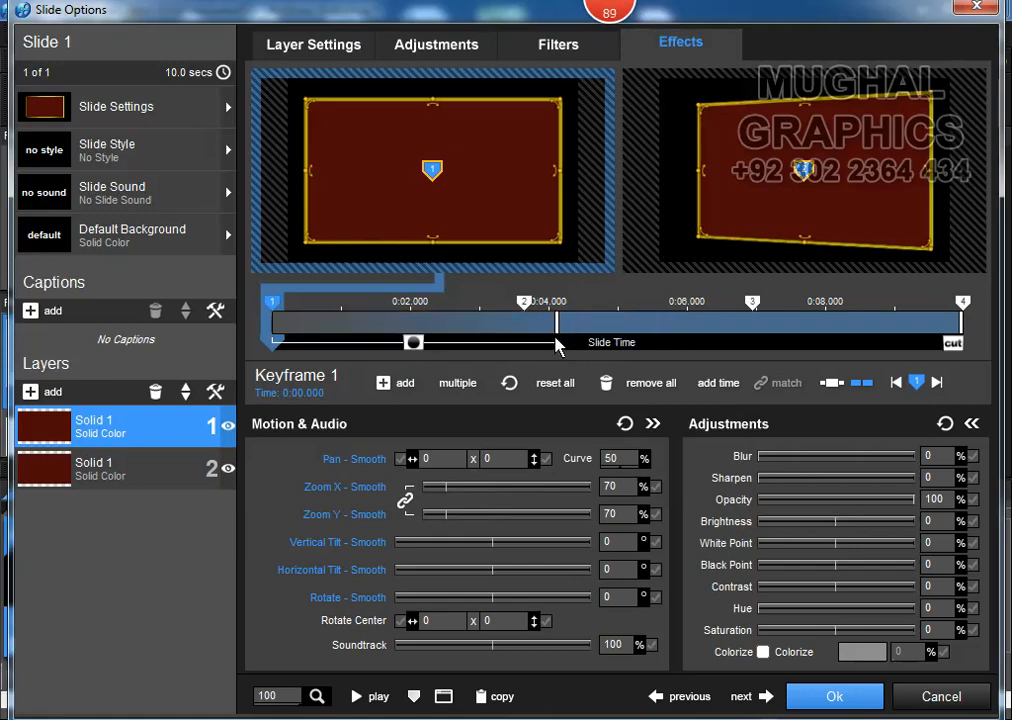
Step: Give layer 1 a soft circle transition out starting at about 4.8 seconds, apply the slide options and preview the slide
click(952, 343)
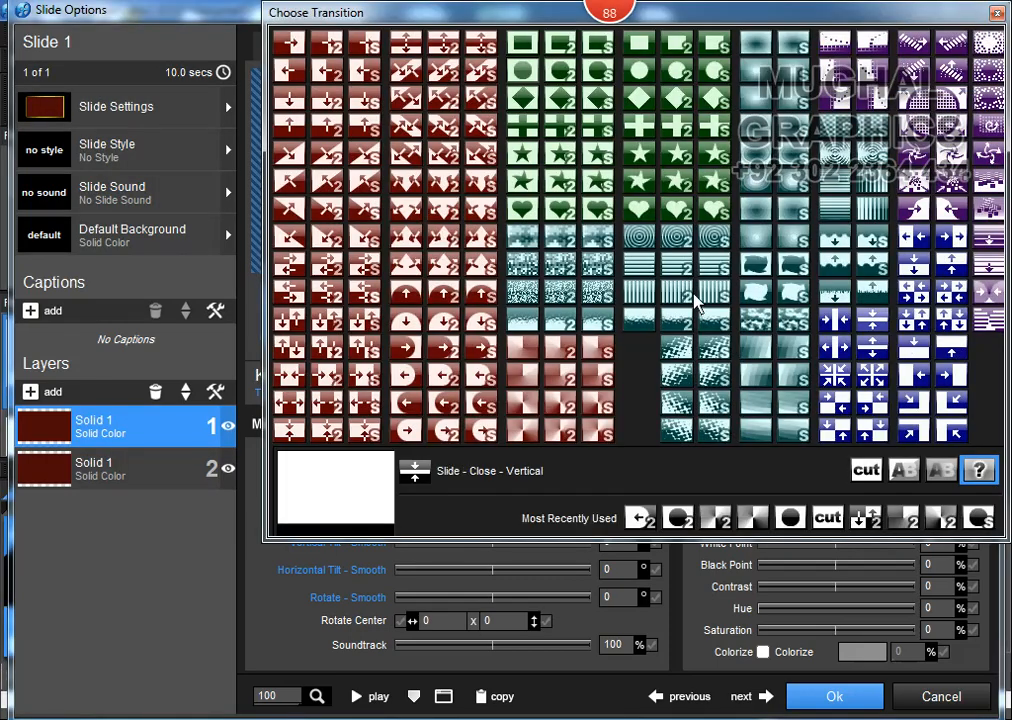
click(598, 78)
drag(790, 333, 606, 315)
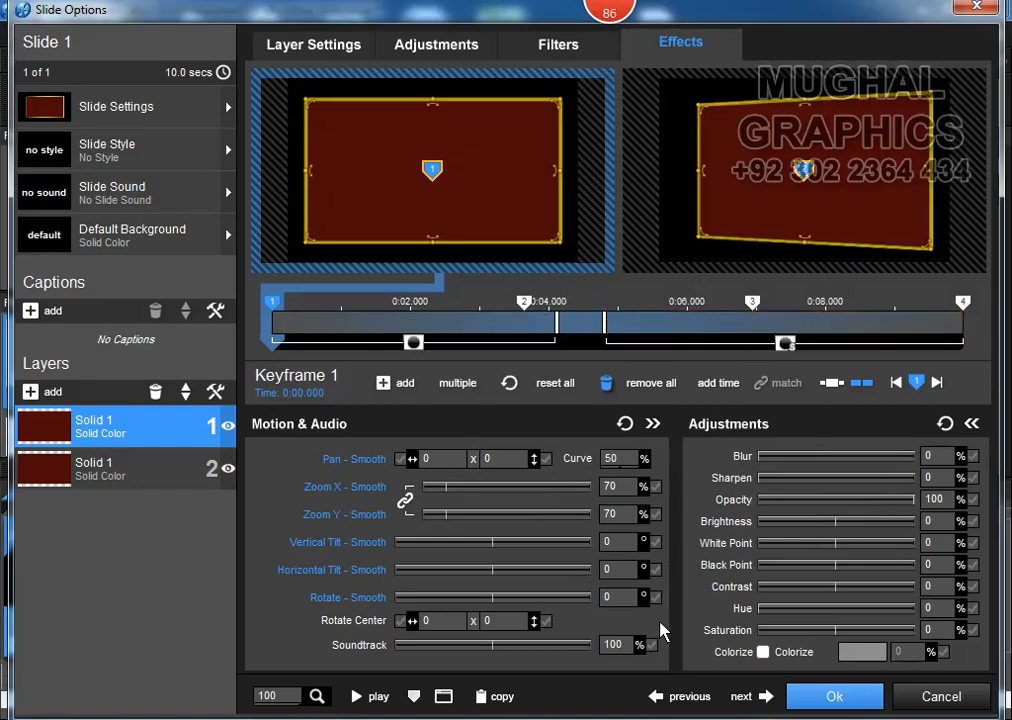
click(822, 700)
click(244, 455)
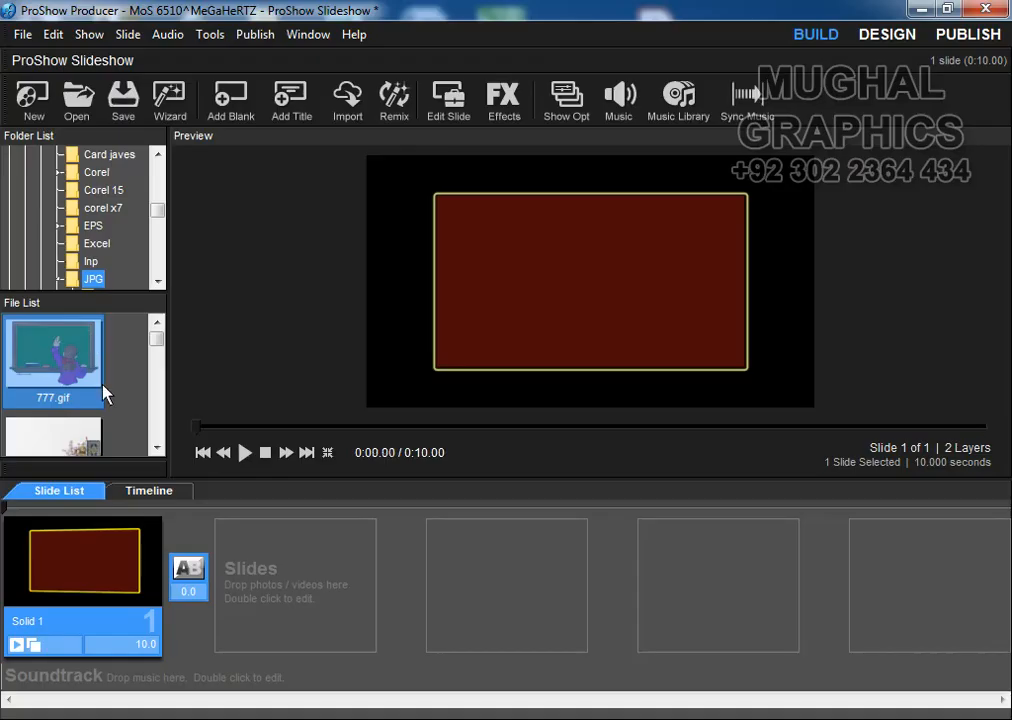
Step: Lengthen layer 1's transition in to 4.46 seconds and change it to a radar transition
double_click(129, 573)
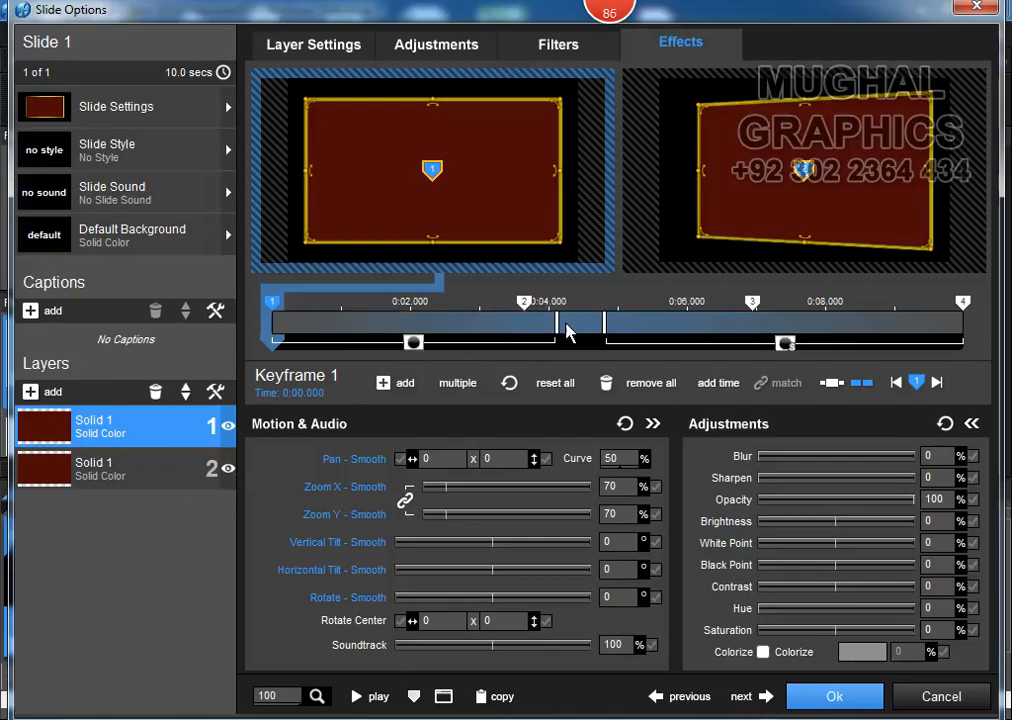
drag(559, 331, 584, 333)
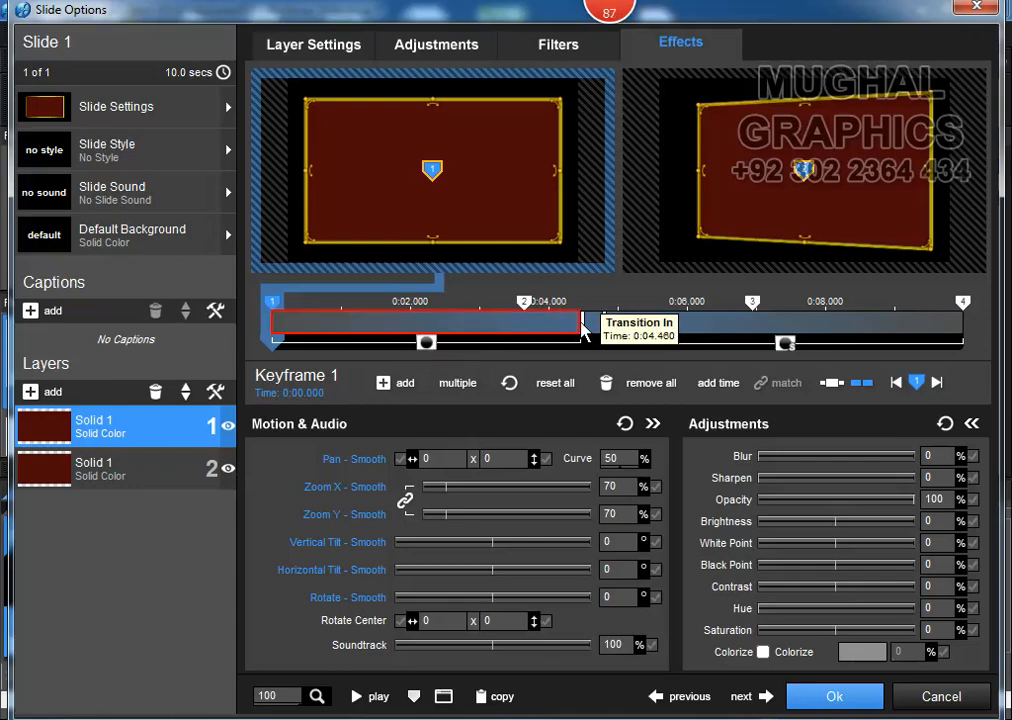
click(425, 343)
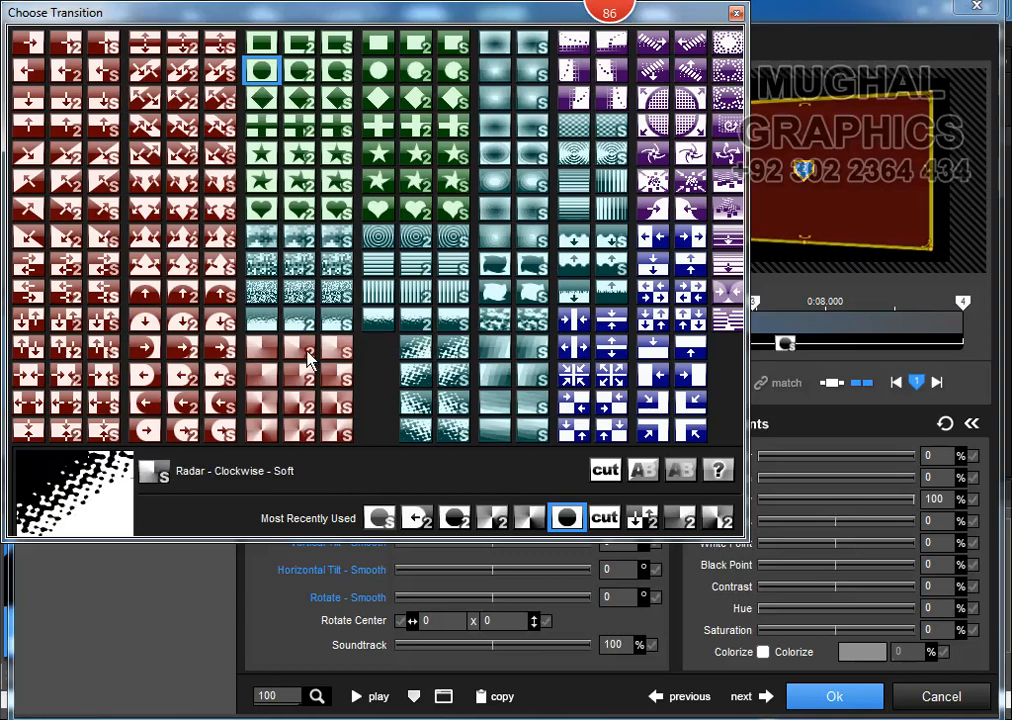
click(260, 413)
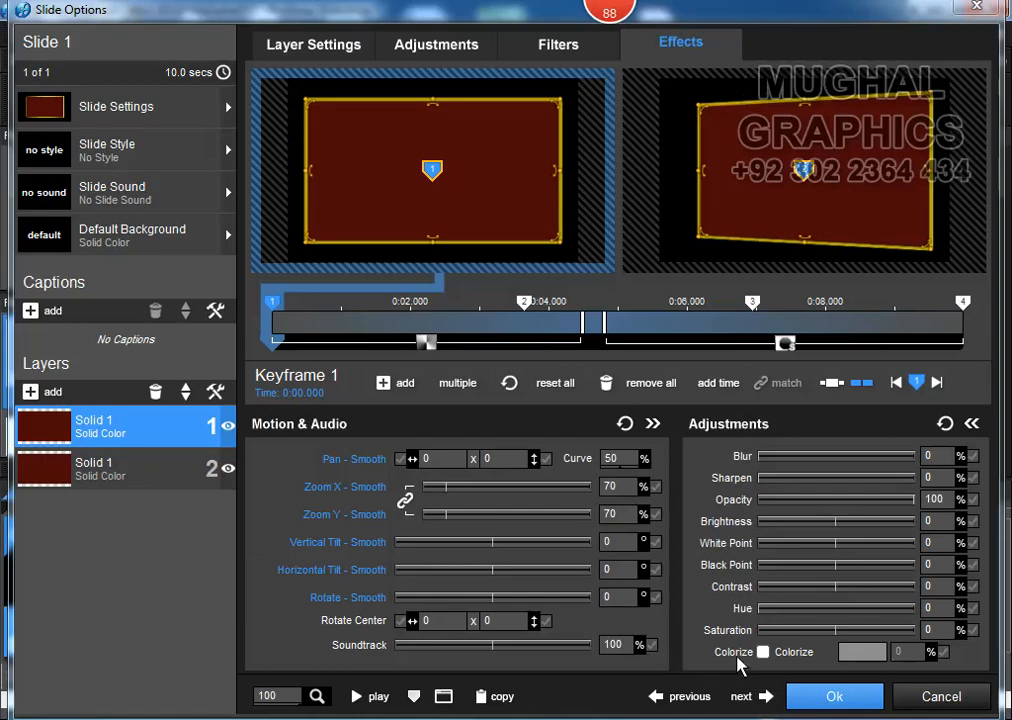
Step: Set layer 2's outline size to 3 and its color to light yellow #E5E581, and preview the slide
click(440, 55)
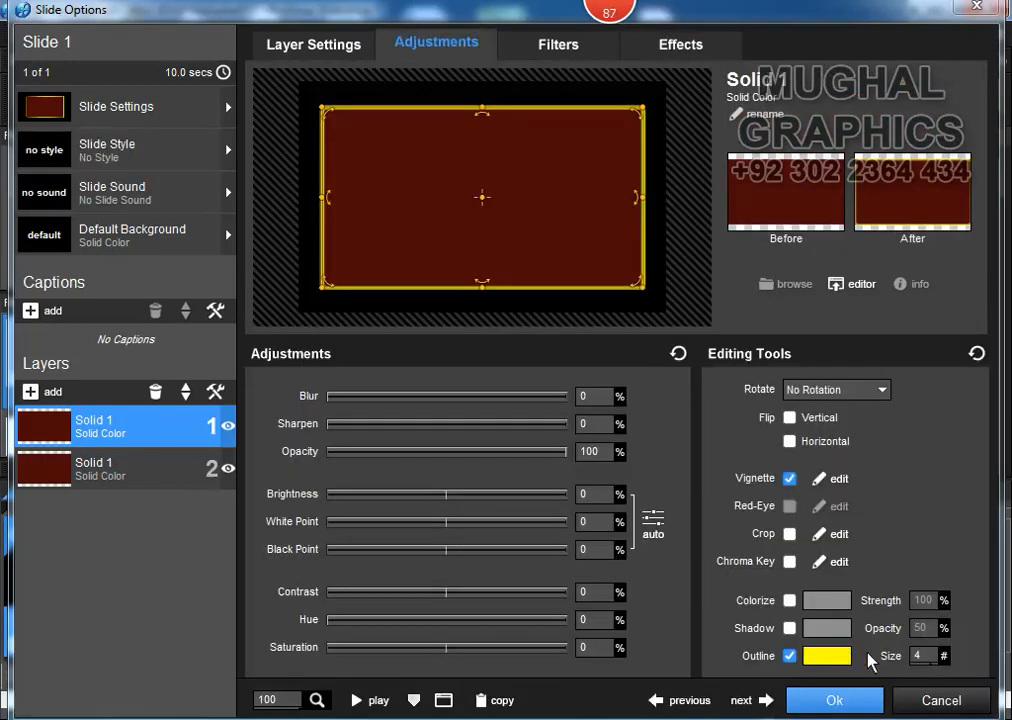
click(110, 470)
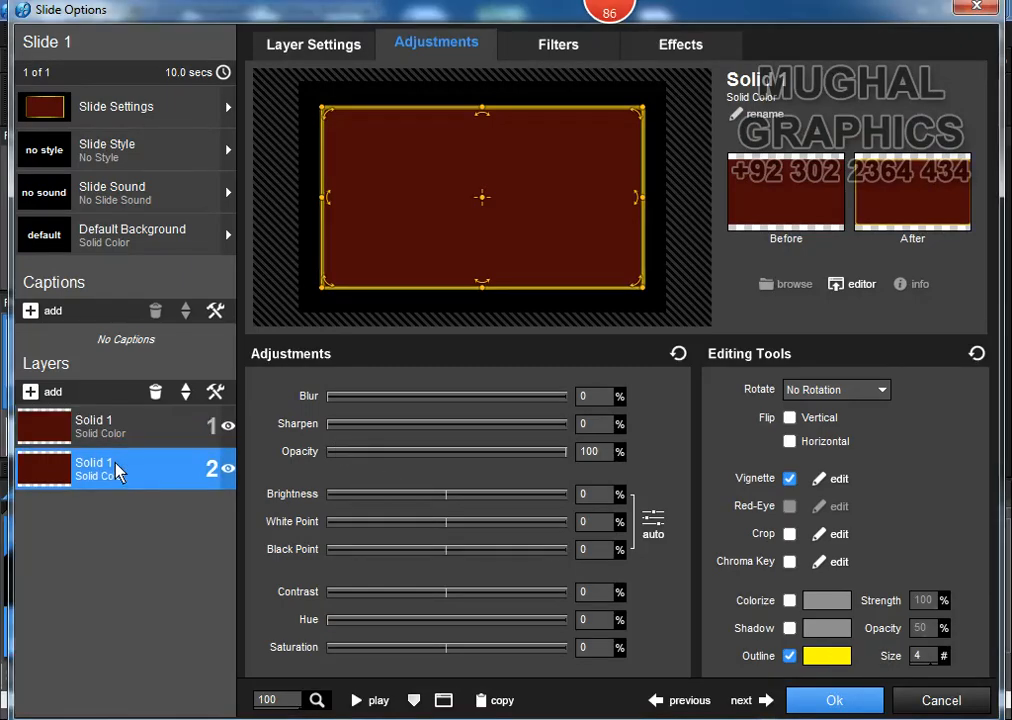
click(920, 660)
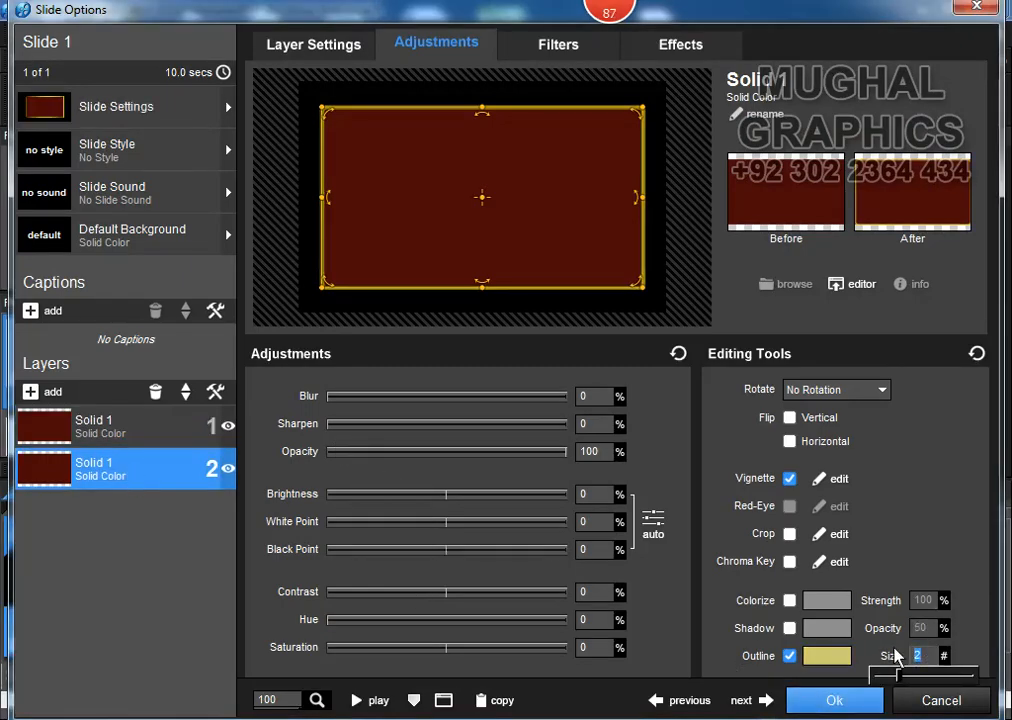
click(843, 658)
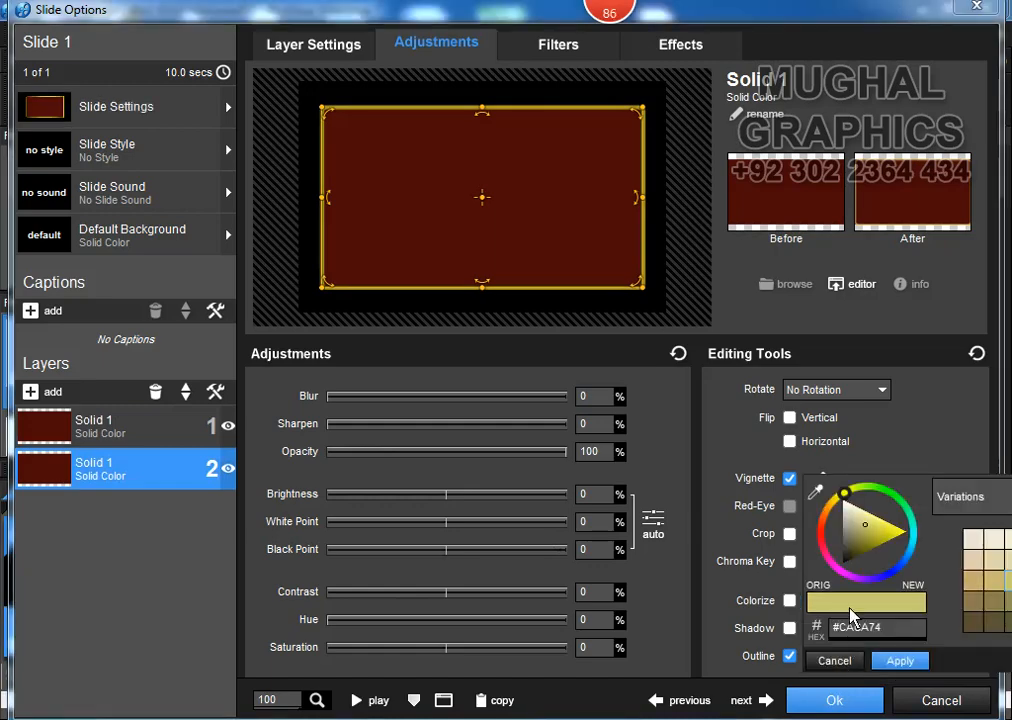
click(869, 522)
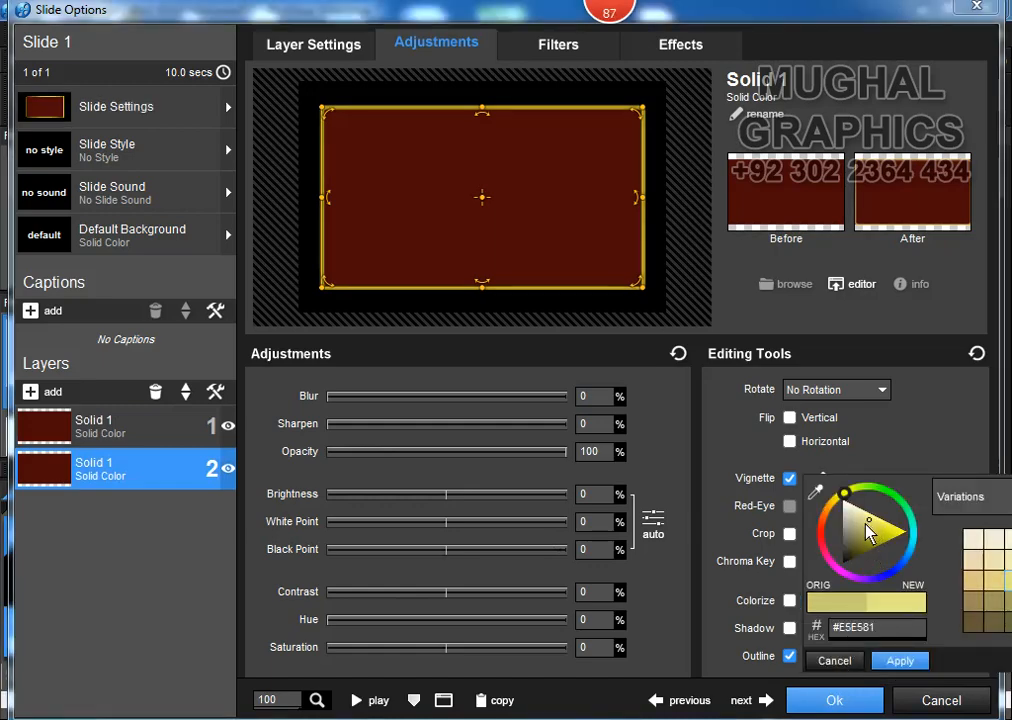
click(896, 664)
click(830, 700)
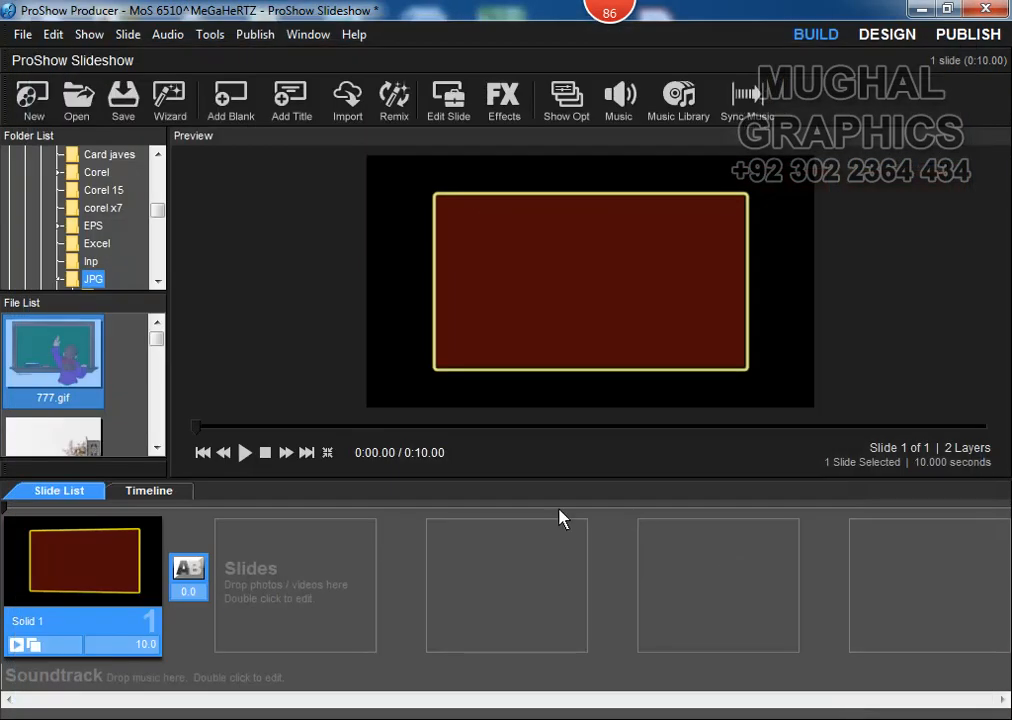
click(240, 455)
Step: Change layer 1's transition in to the two-pass convex wipe from the left and preview it within the slide options
double_click(120, 565)
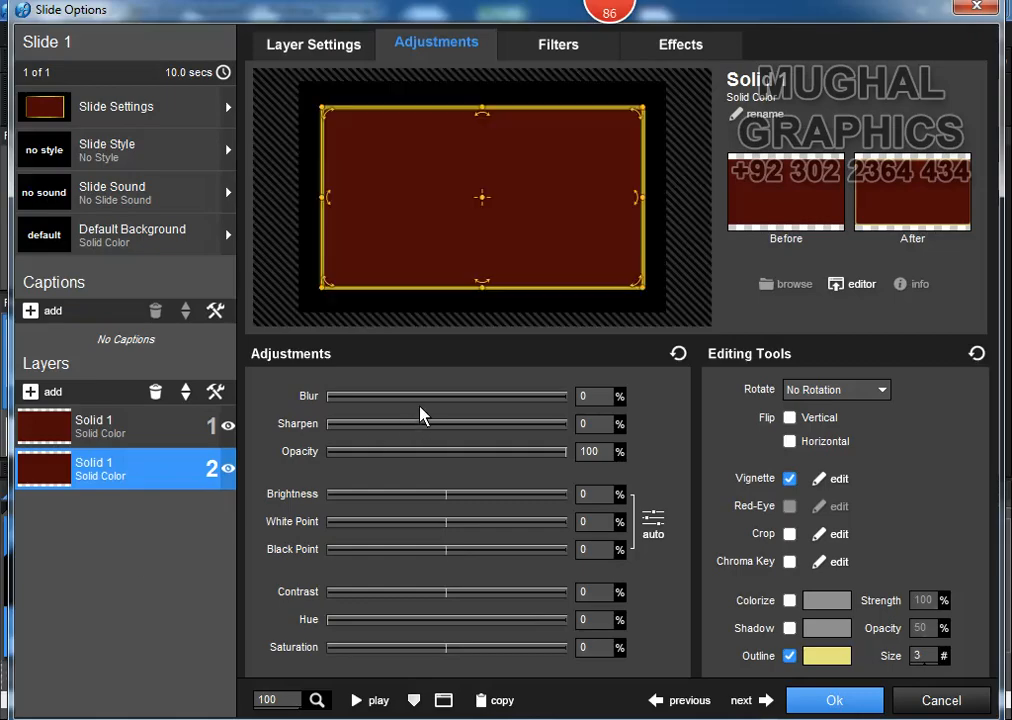
click(176, 424)
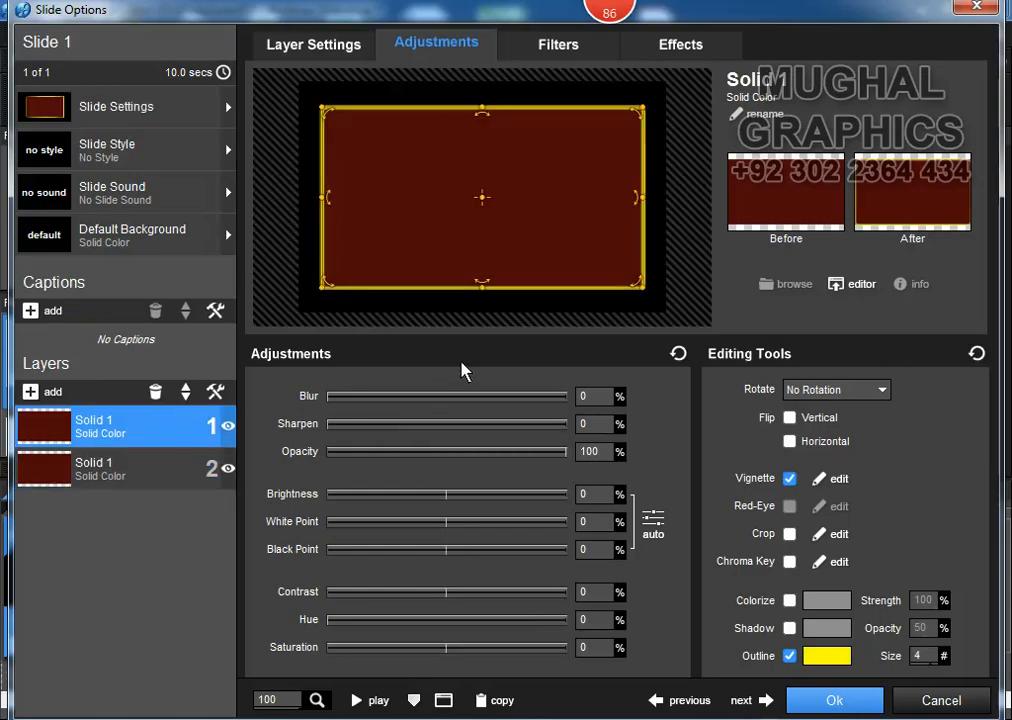
click(707, 42)
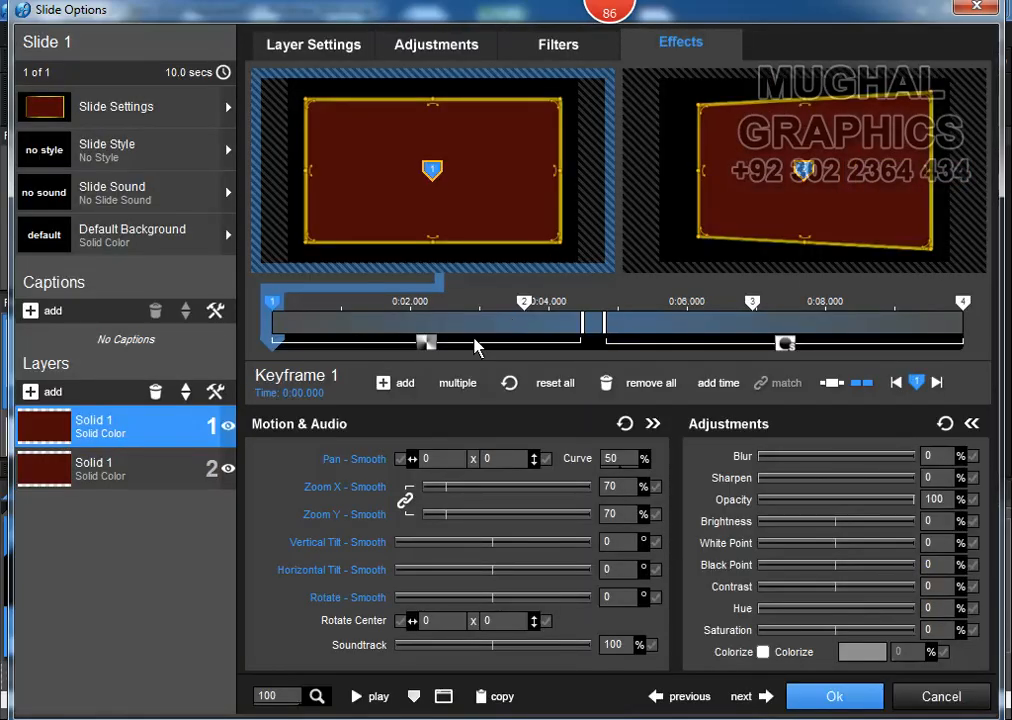
click(425, 343)
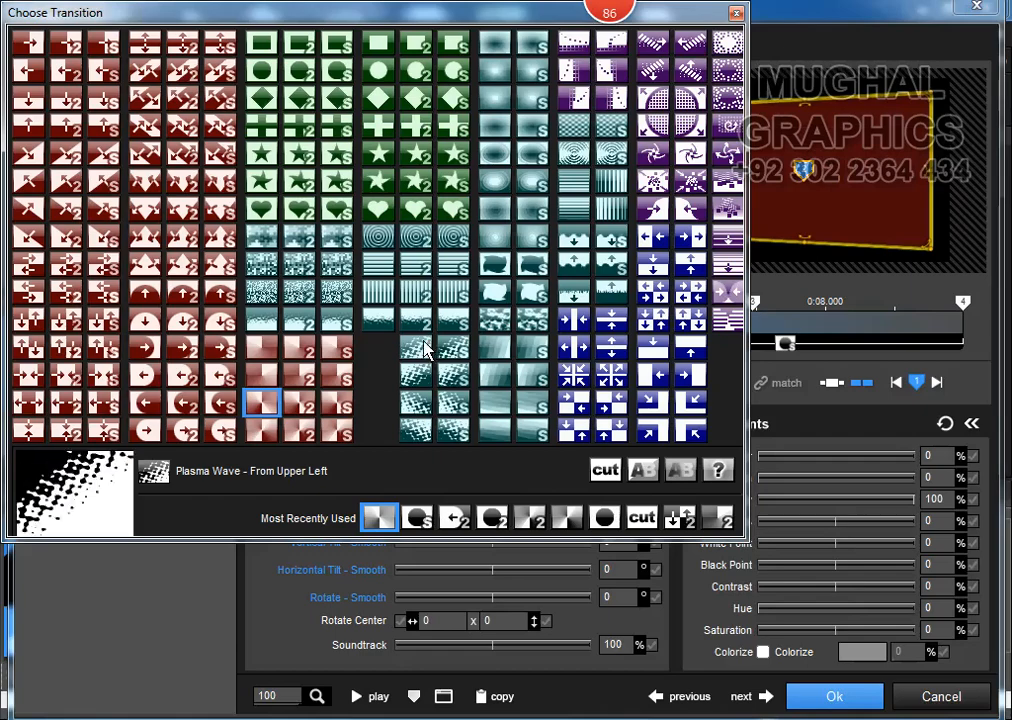
double_click(181, 358)
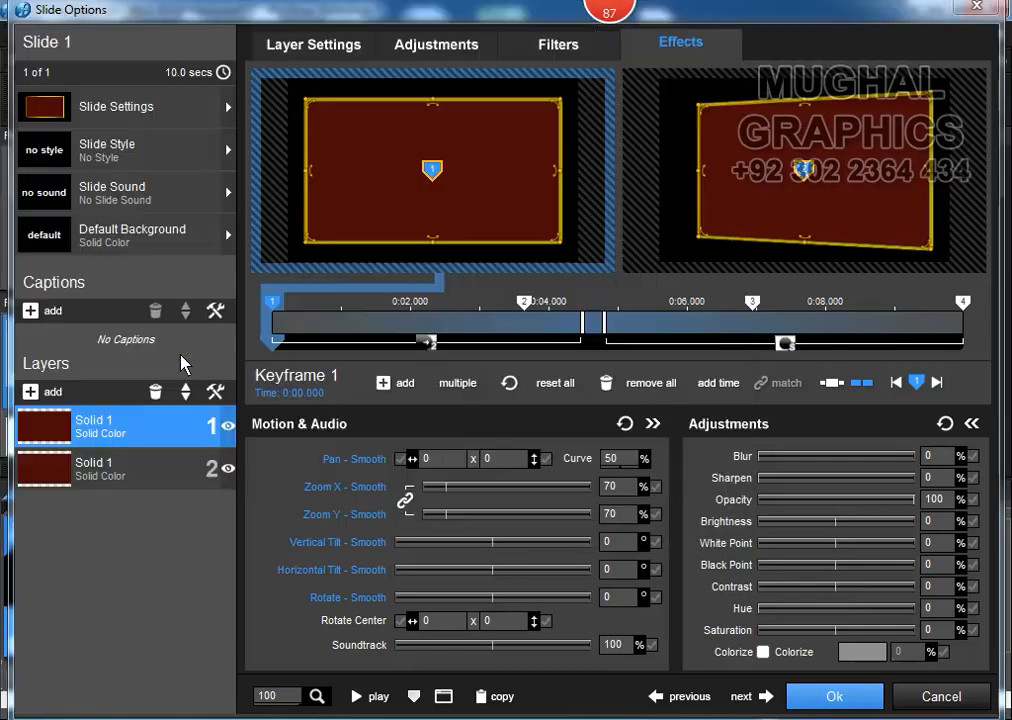
click(374, 704)
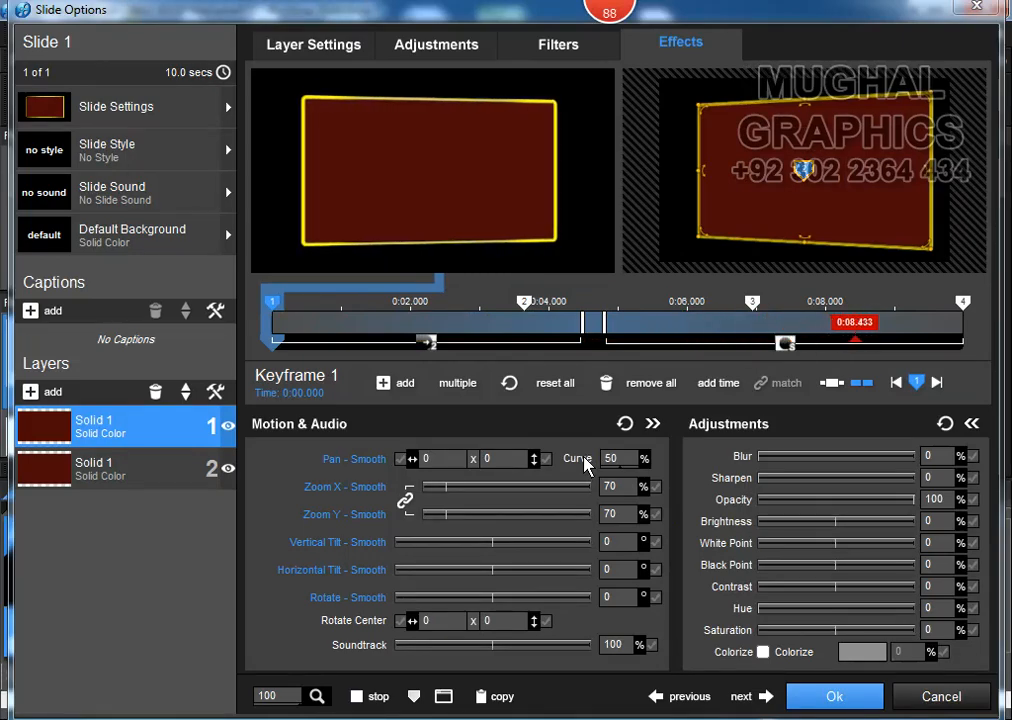
Step: Change layer 1's transition out to a two-pass curved wipe from the right, apply it and preview the slide
click(793, 346)
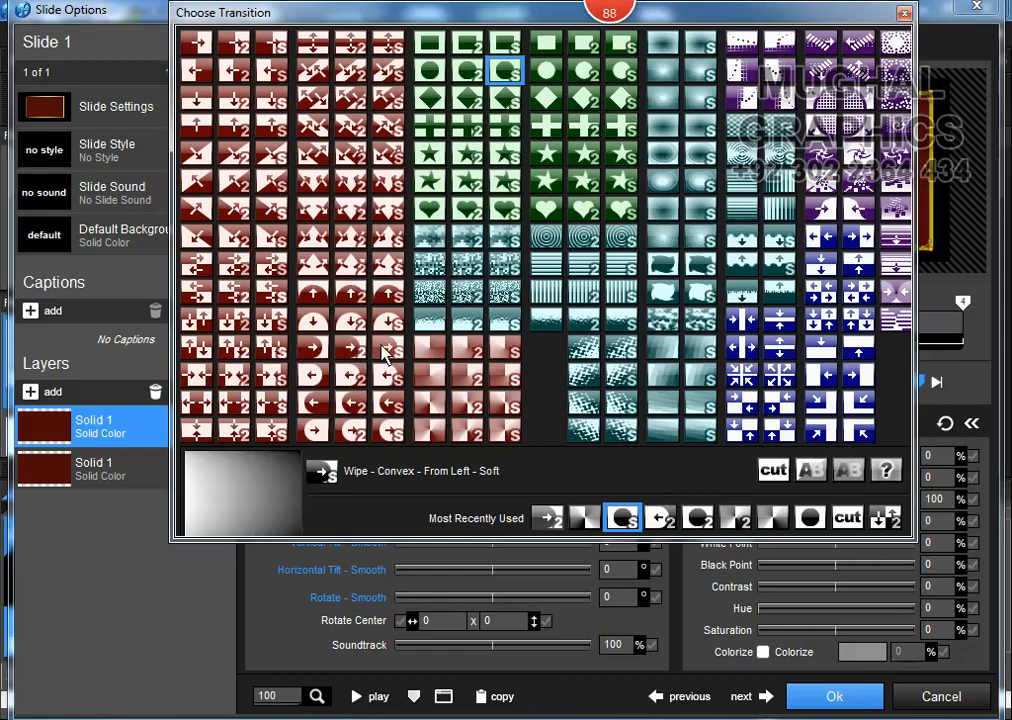
click(353, 405)
click(815, 695)
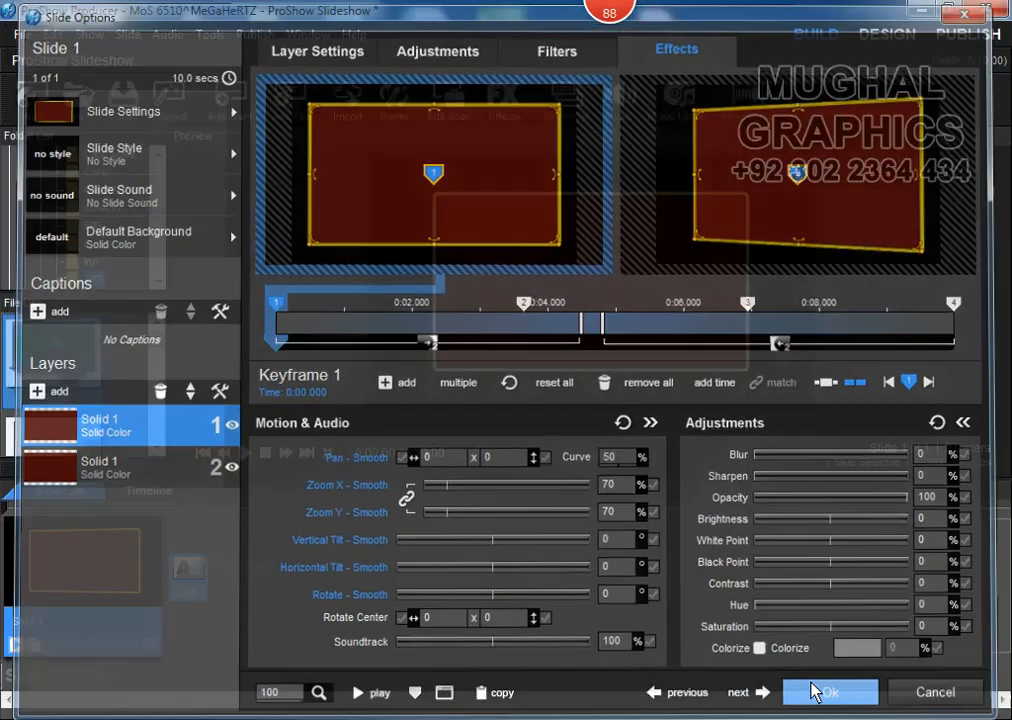
click(246, 453)
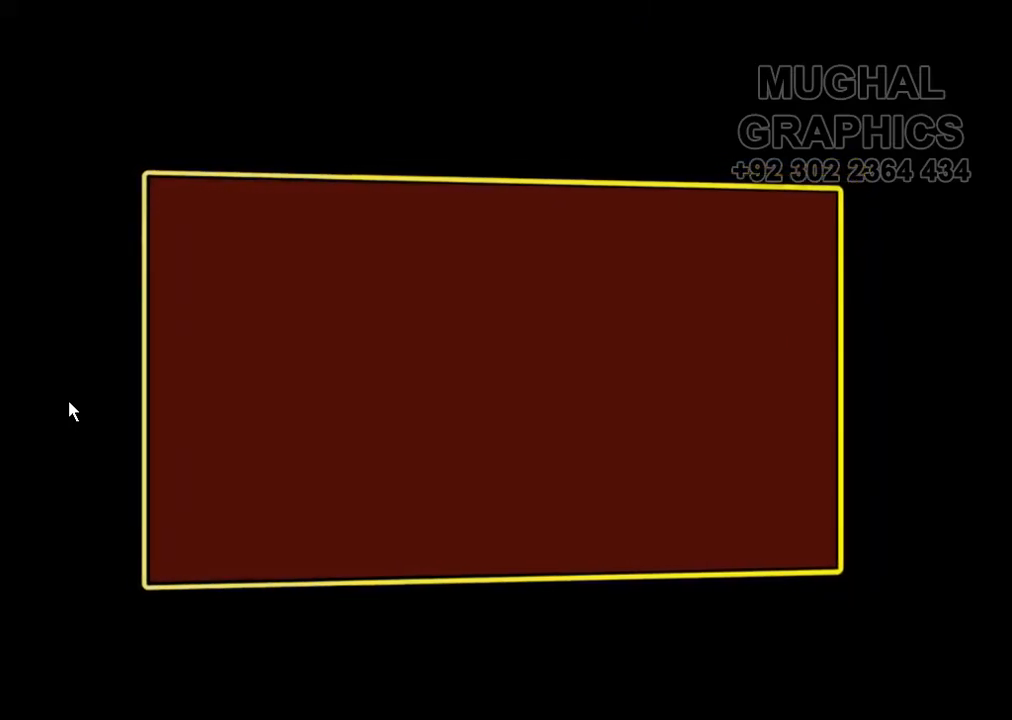
key(Escape)
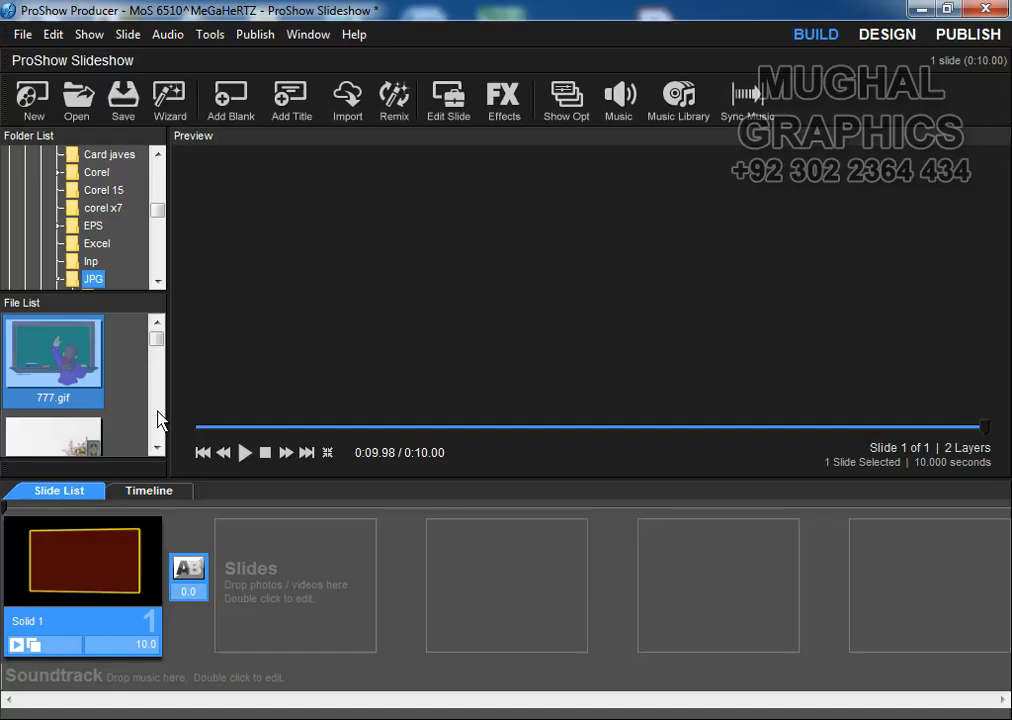
Step: Change layer 2's outline color to dull olive #8C8C60, apply it and preview the slide
double_click(80, 542)
click(133, 468)
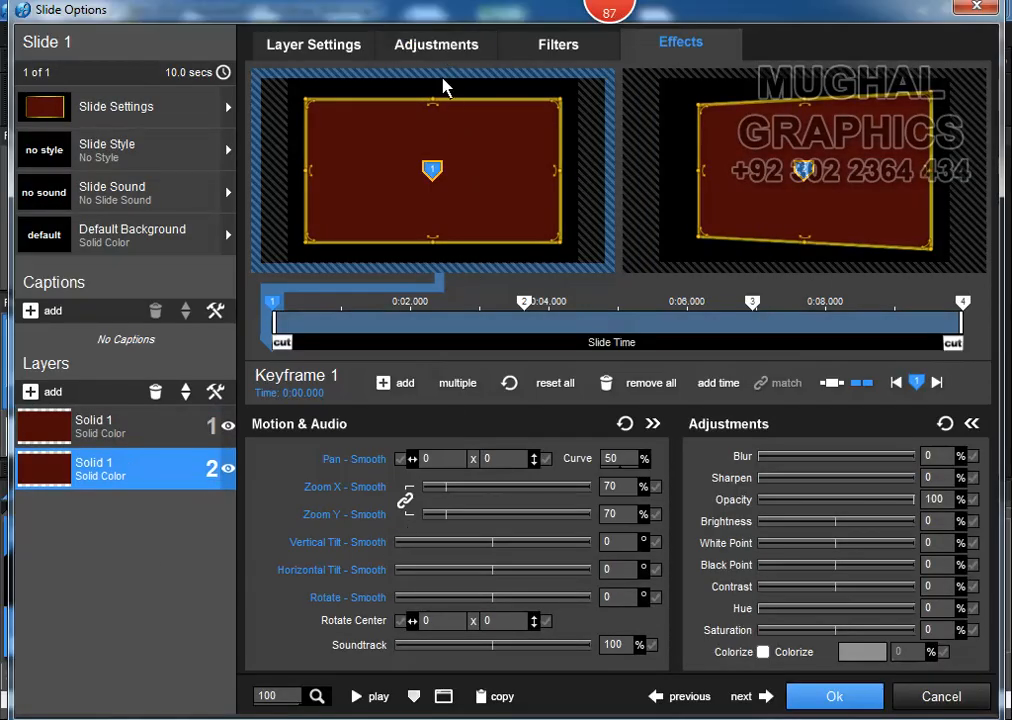
click(436, 44)
click(836, 658)
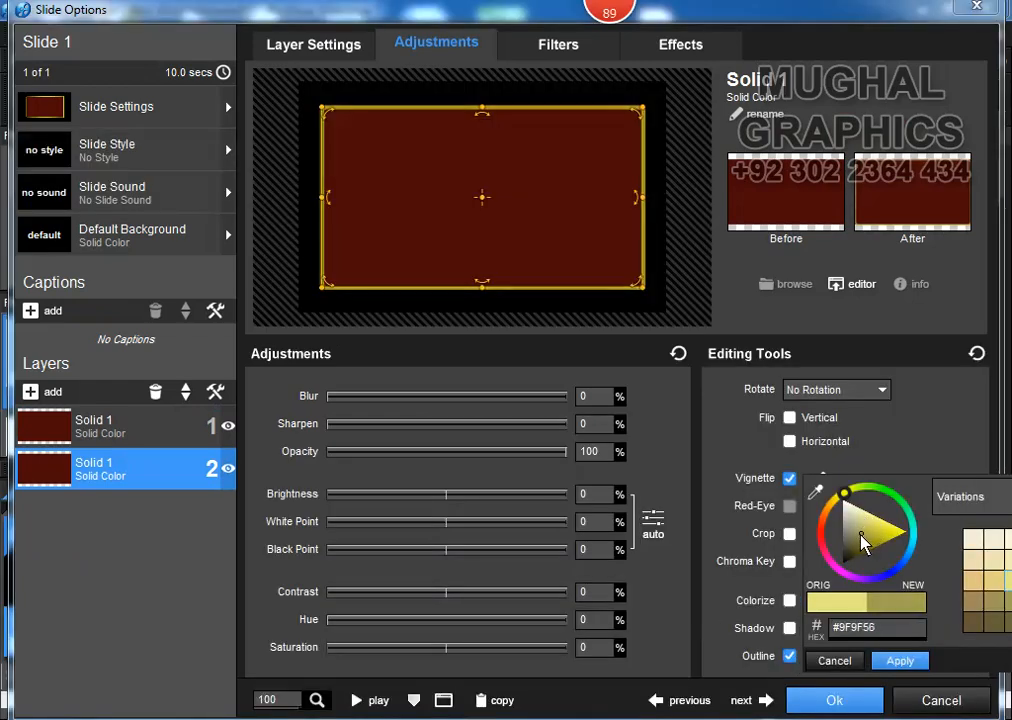
drag(862, 540, 856, 541)
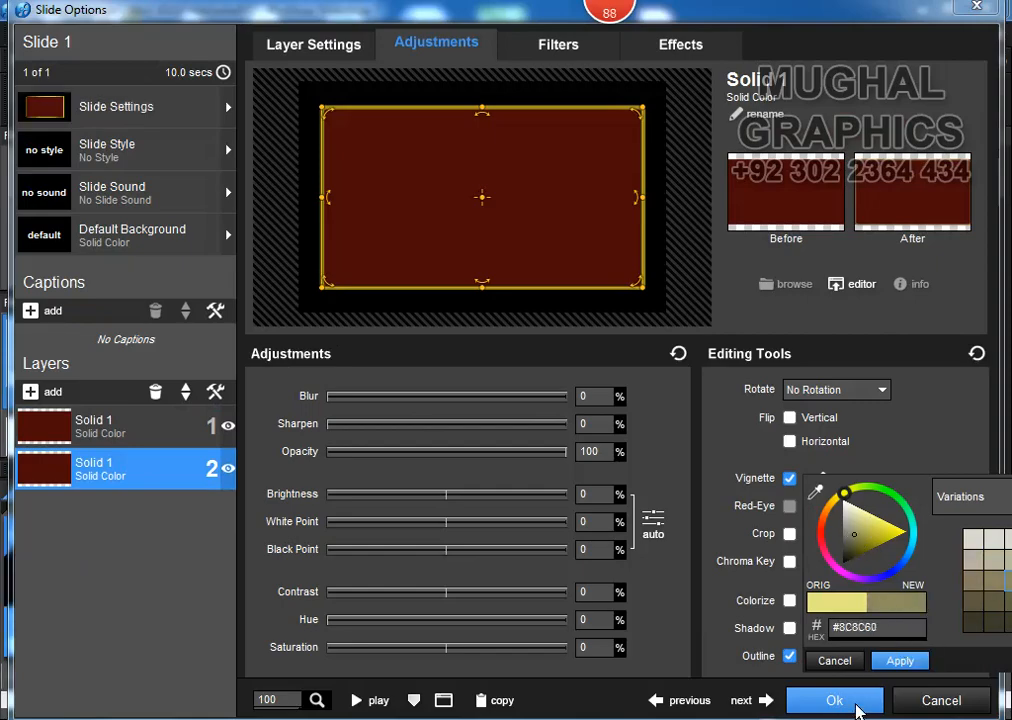
click(900, 662)
click(834, 701)
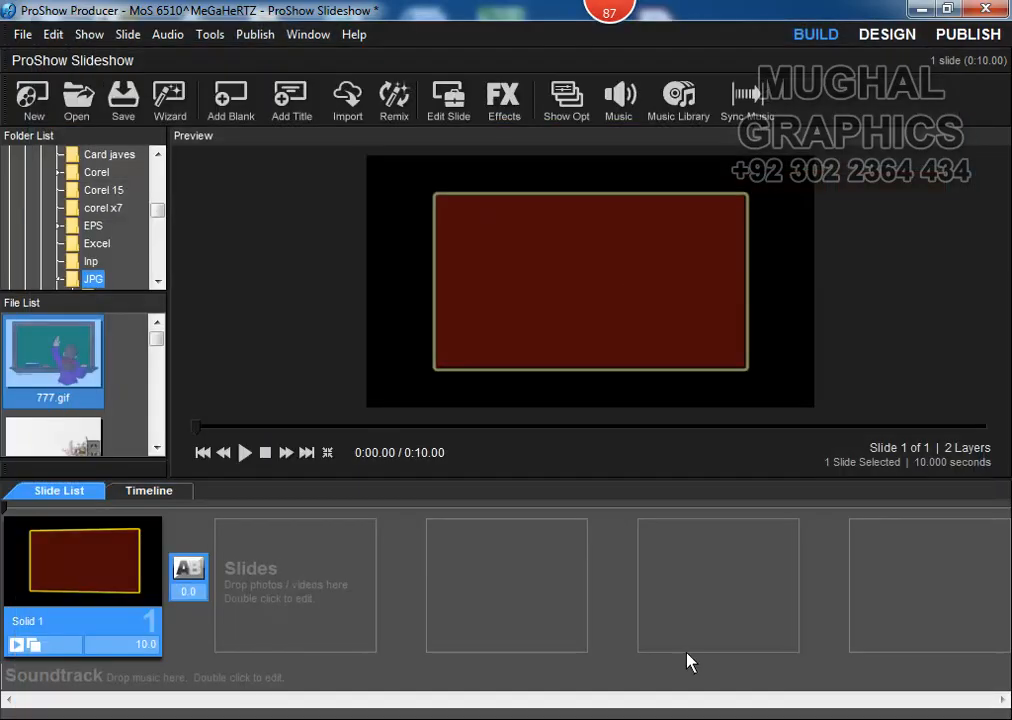
click(245, 454)
Step: Try the Flush In transition as layer 1's transition in, apply it and preview the slide
double_click(102, 575)
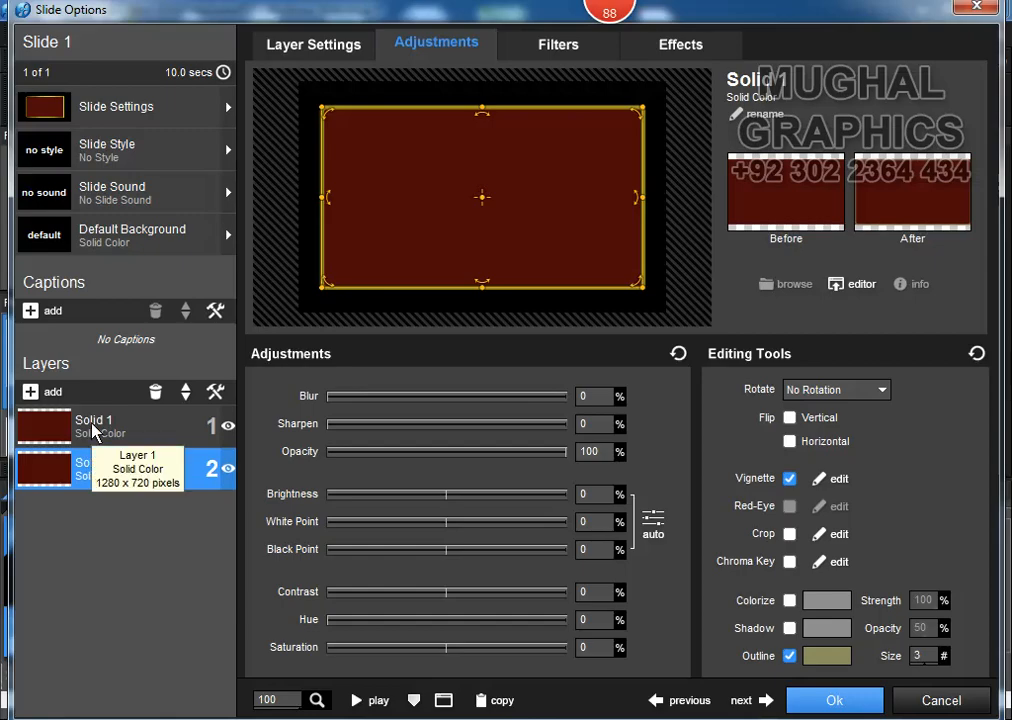
click(157, 437)
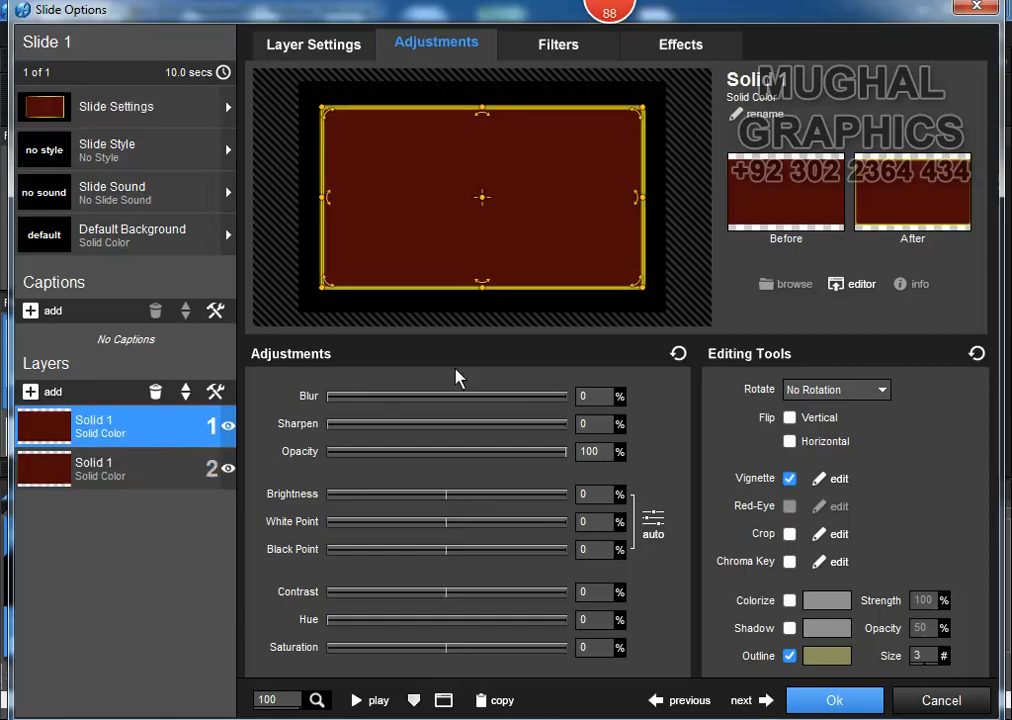
click(684, 58)
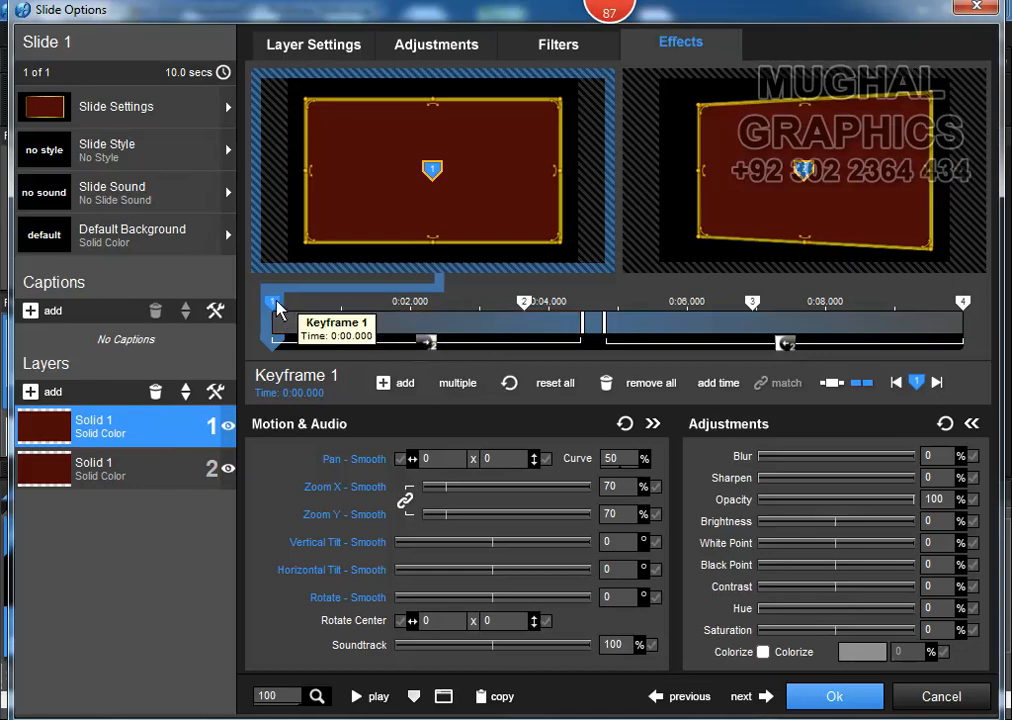
click(432, 342)
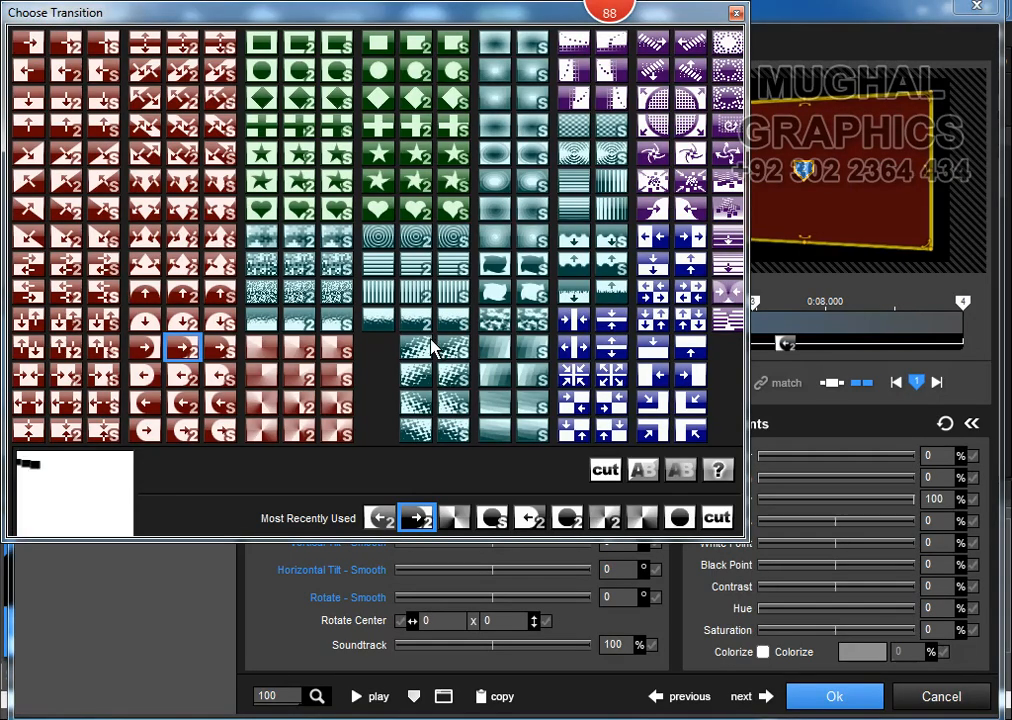
click(507, 165)
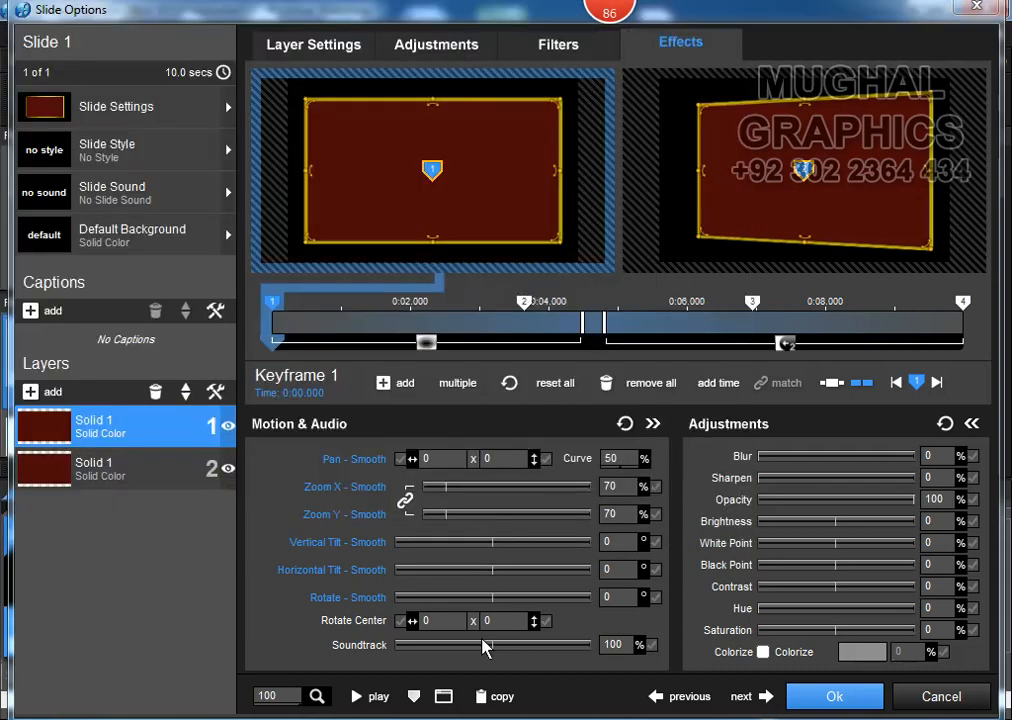
click(834, 697)
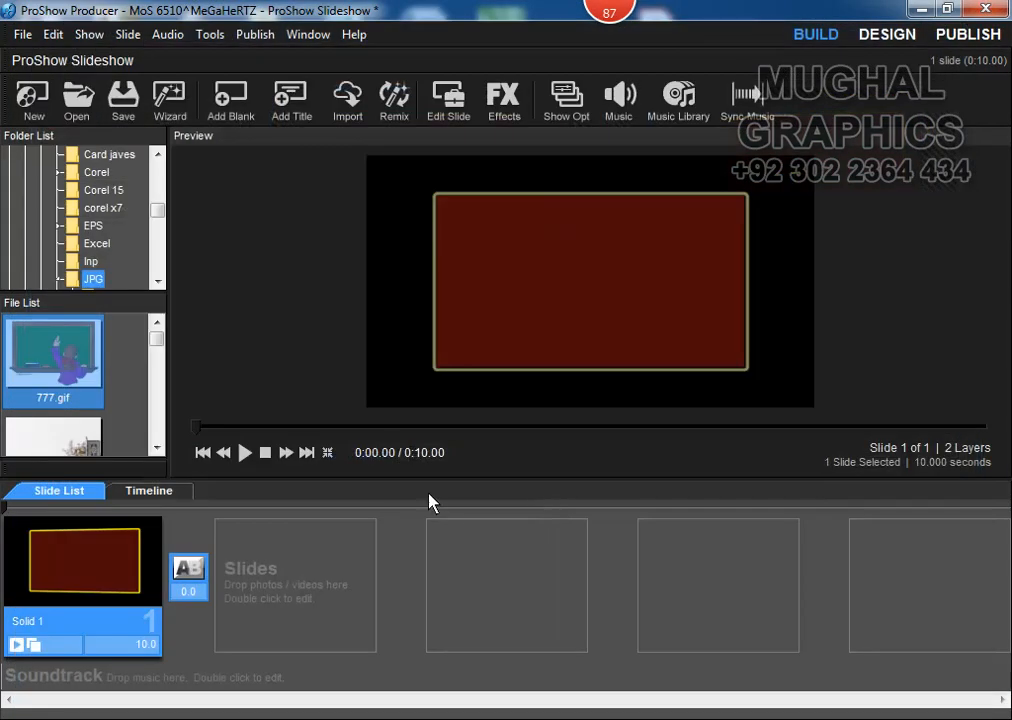
click(245, 452)
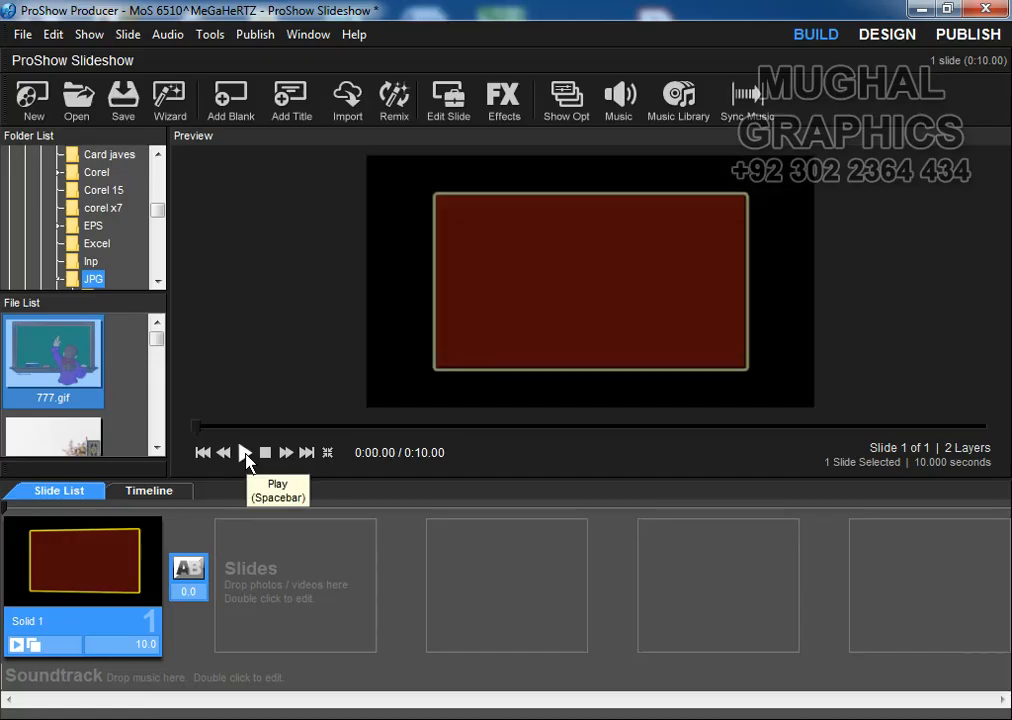
Step: Change layer 1's transition in to the two-pass white diamond, preview it within the slide options, apply it and play the slide full screen
double_click(109, 565)
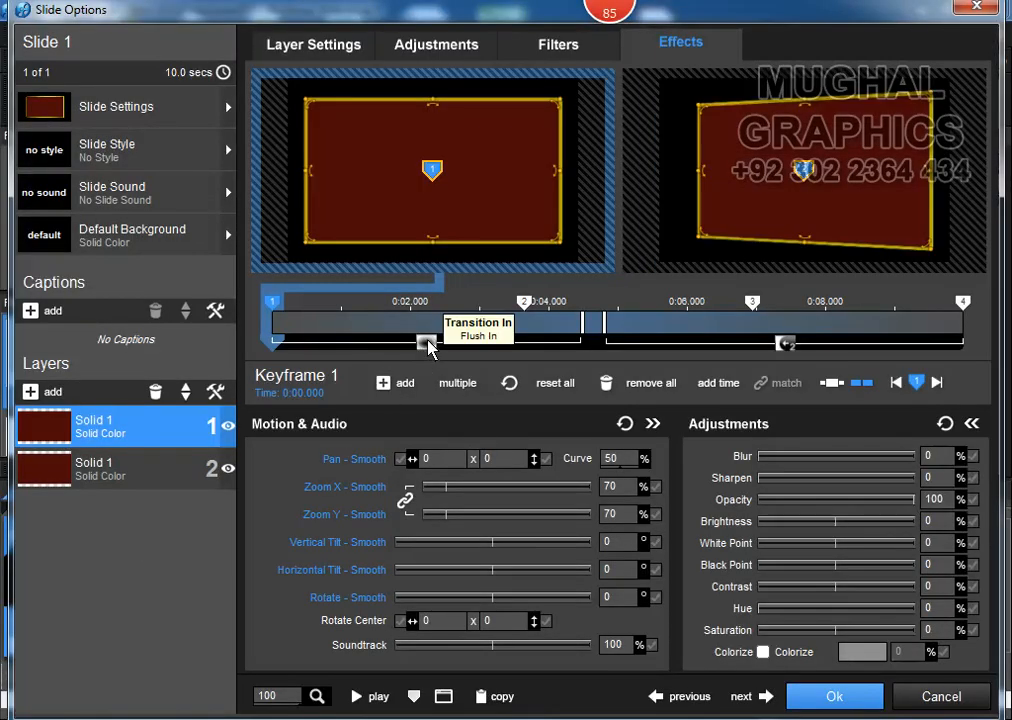
click(426, 344)
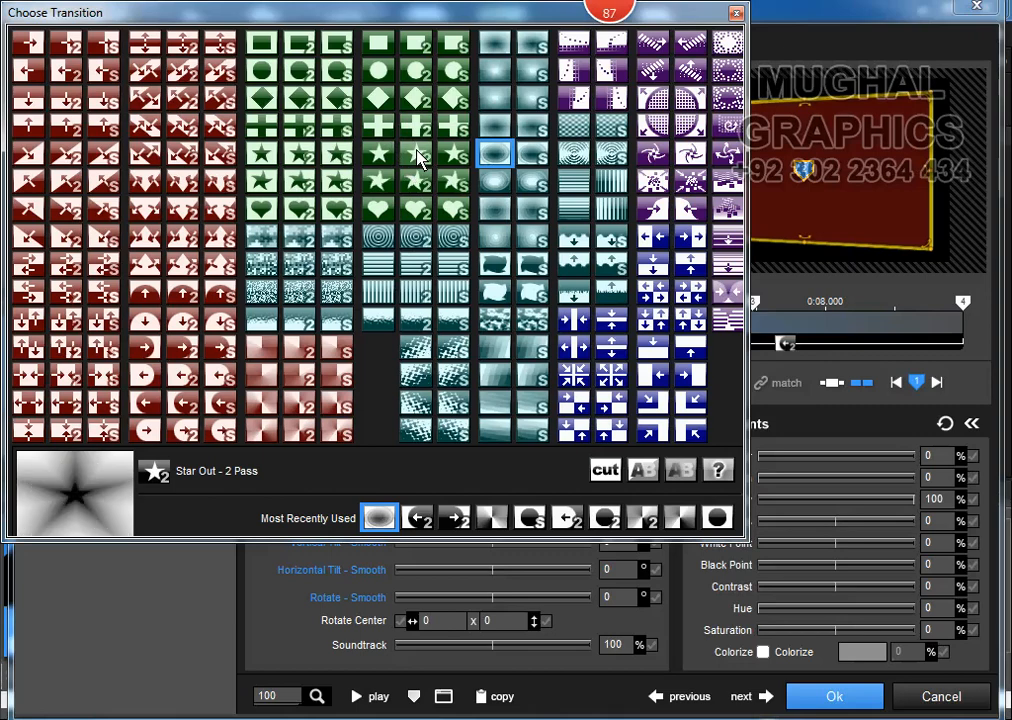
click(428, 106)
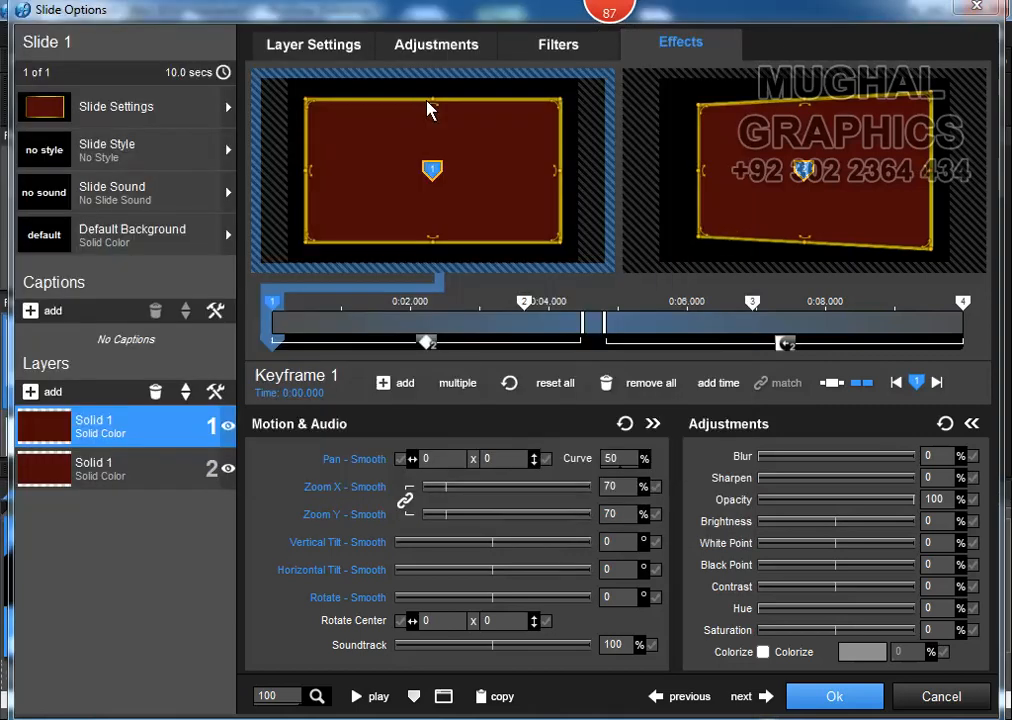
click(376, 697)
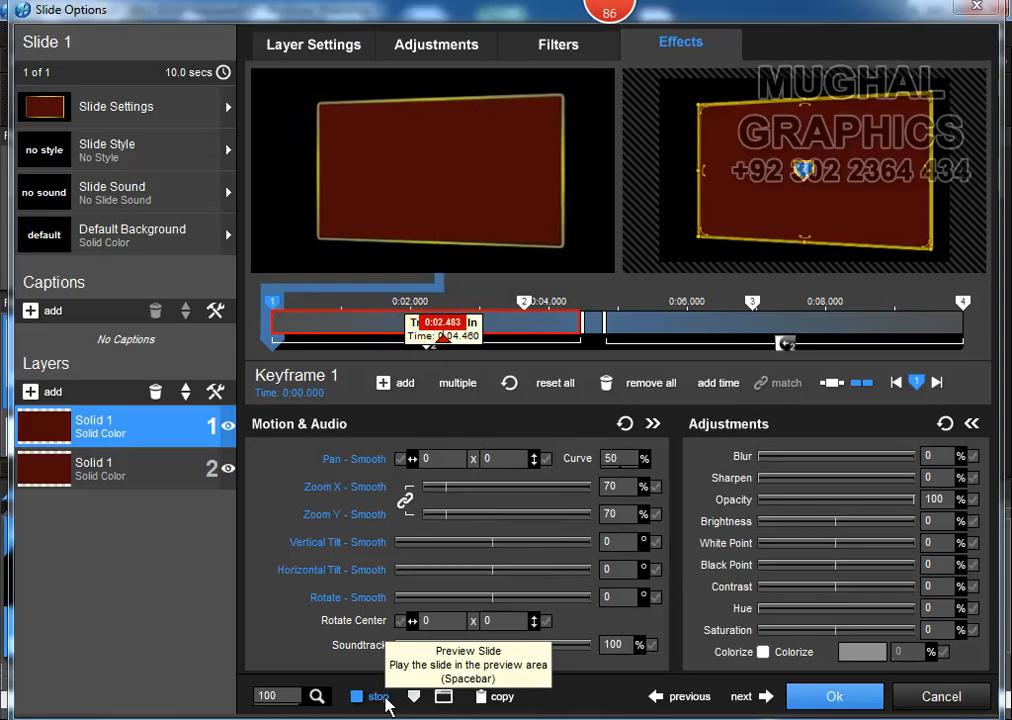
click(820, 697)
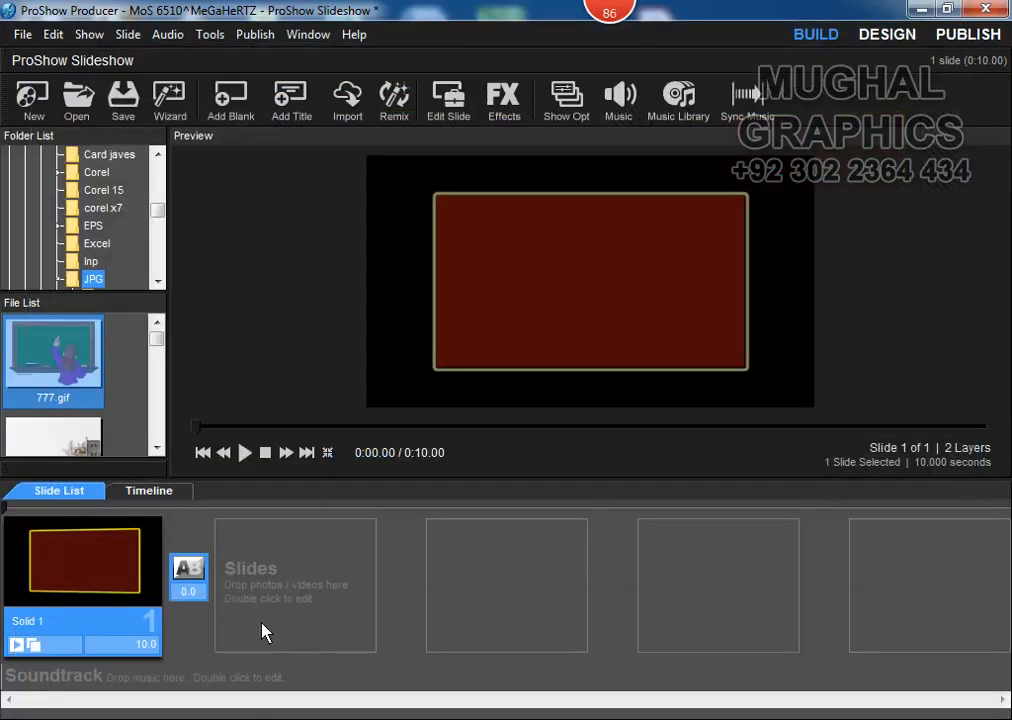
click(246, 455)
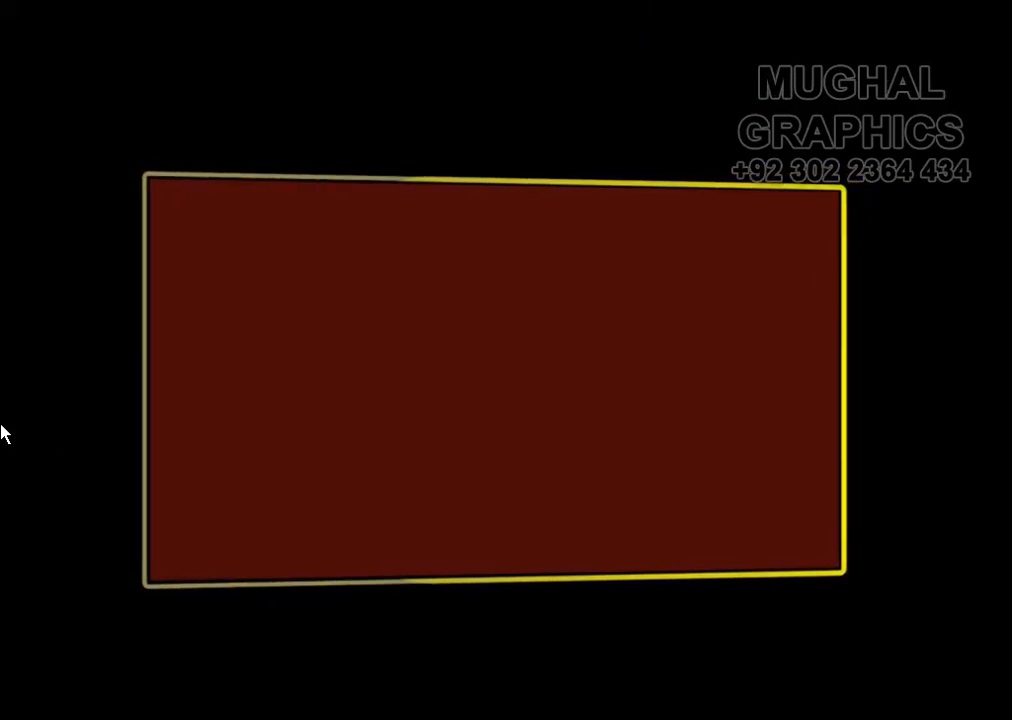
key(Escape)
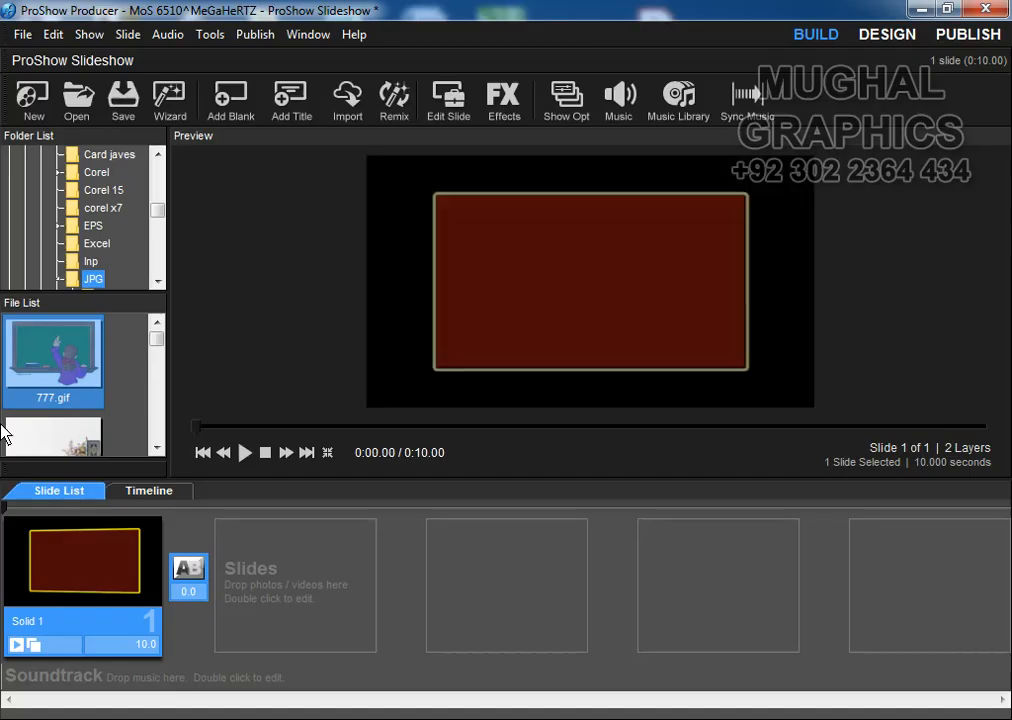
Step: Change layer 1's transition out to the dark diamond variant marked S, apply it and preview the slide
double_click(95, 558)
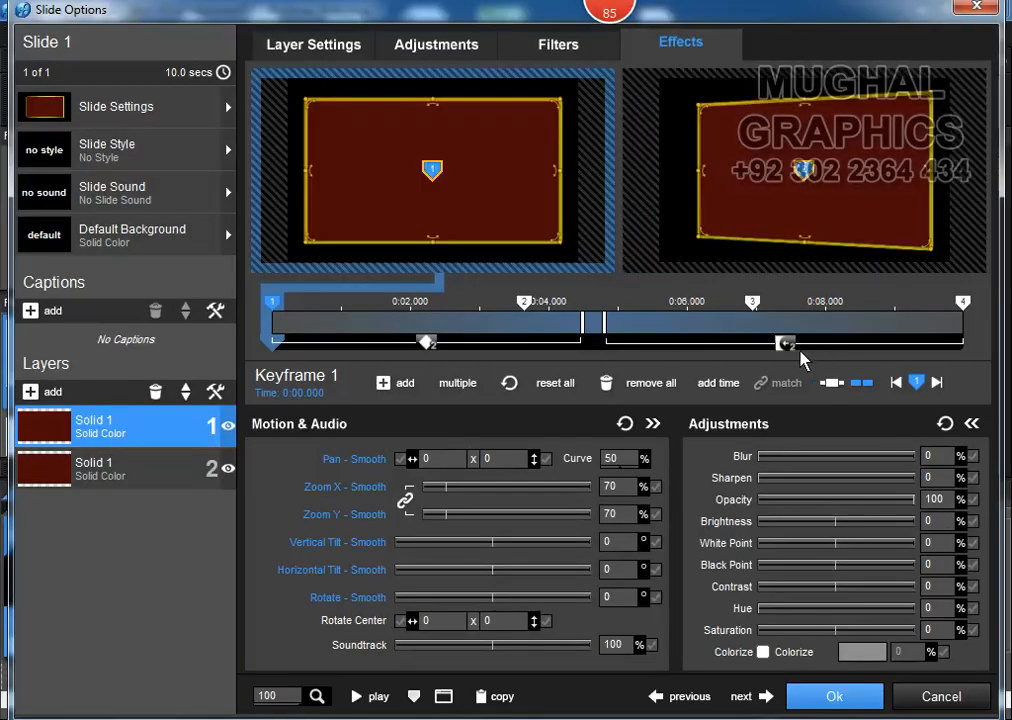
click(785, 345)
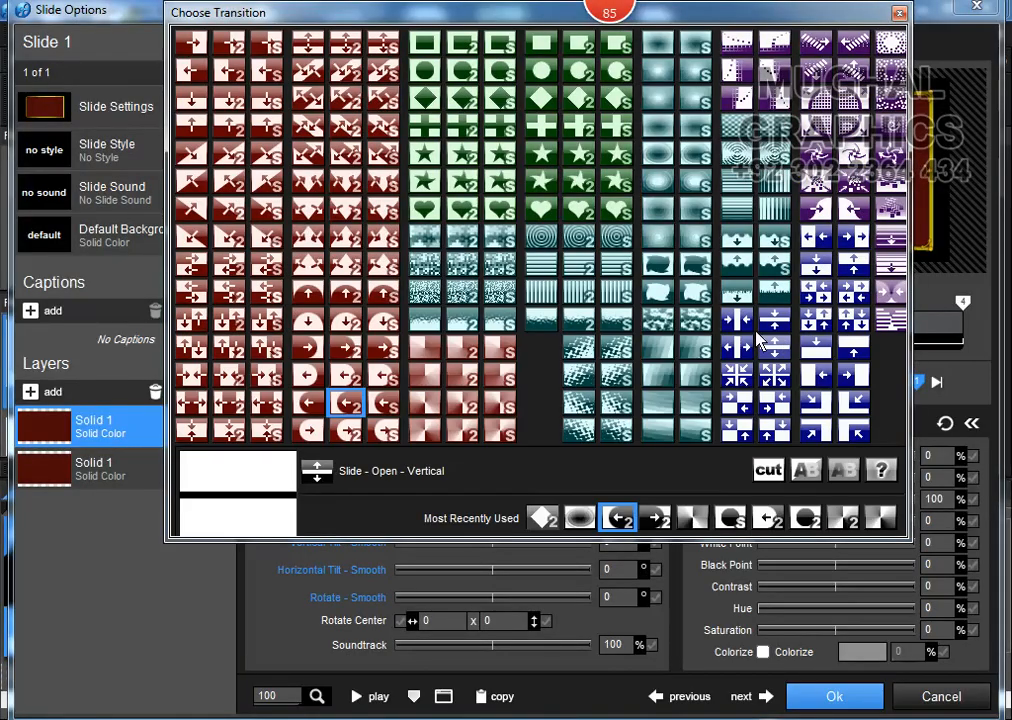
click(502, 104)
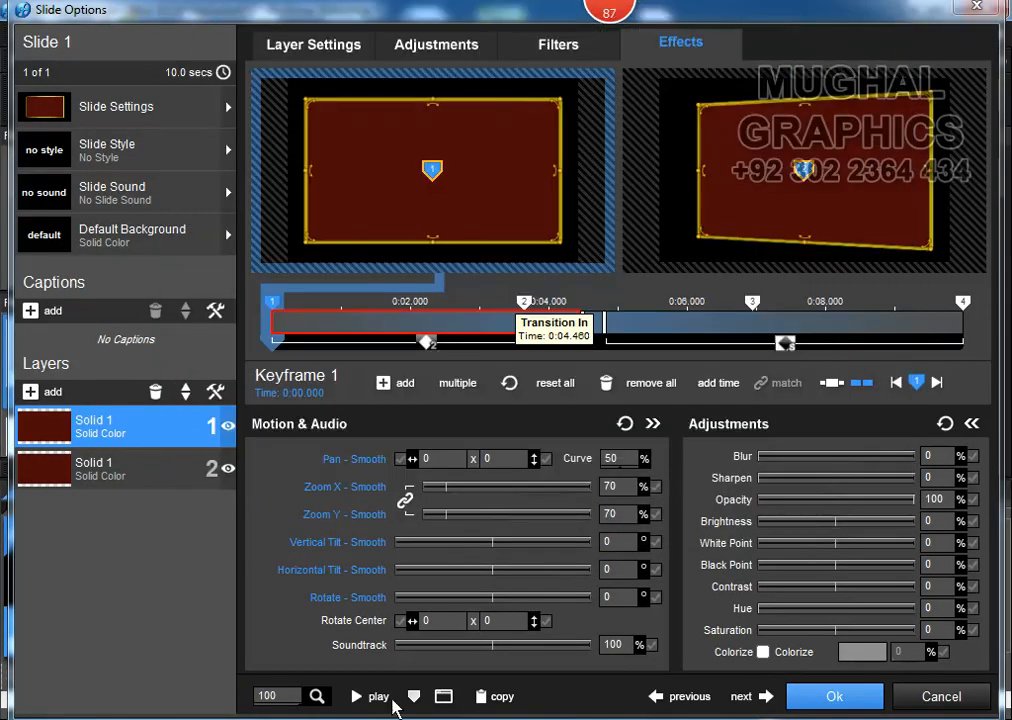
click(845, 704)
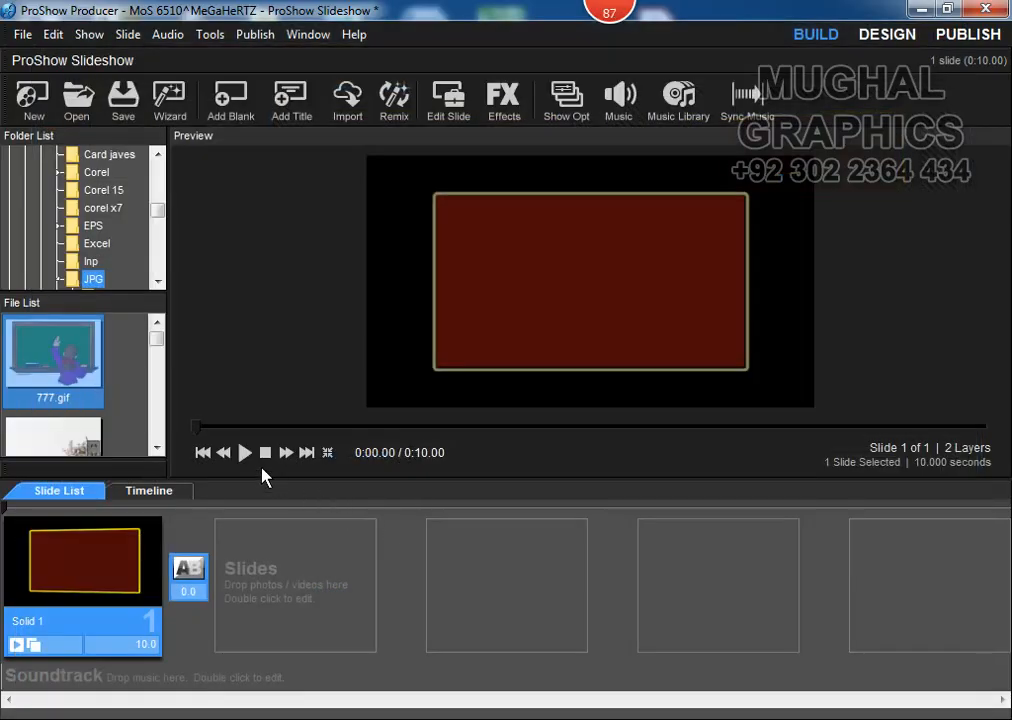
key(F2)
Step: Set layer 1's transition in to Wipe - Convex - From Bottom - 2 Pass and out to Wipe - Concave - From Top - 2 Pass, and apply
double_click(105, 541)
click(428, 344)
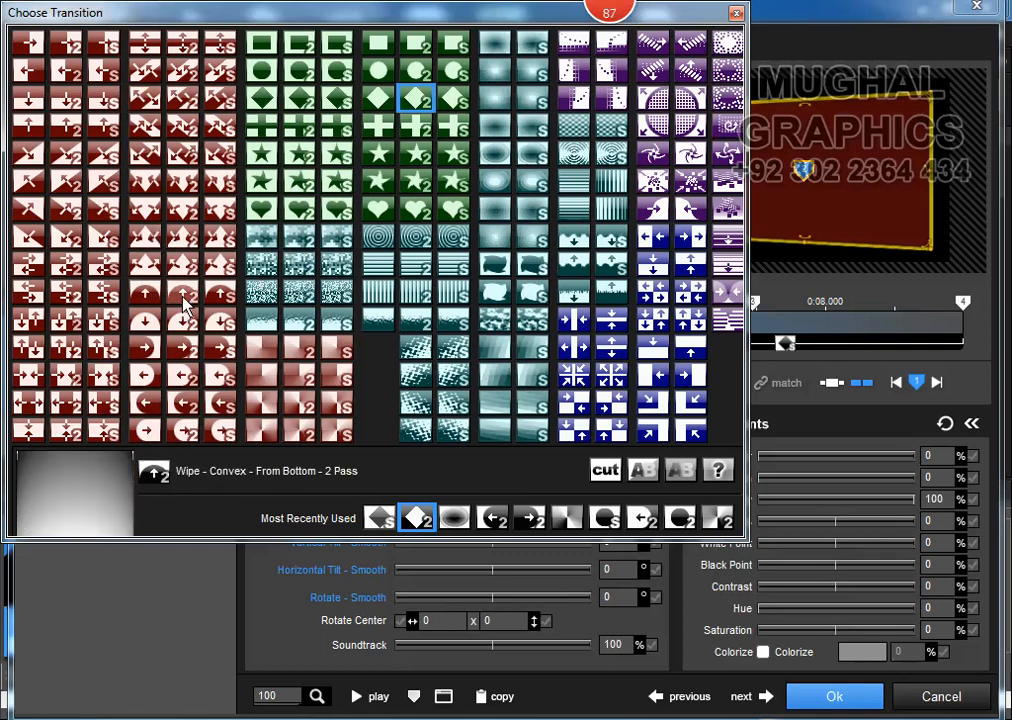
click(183, 299)
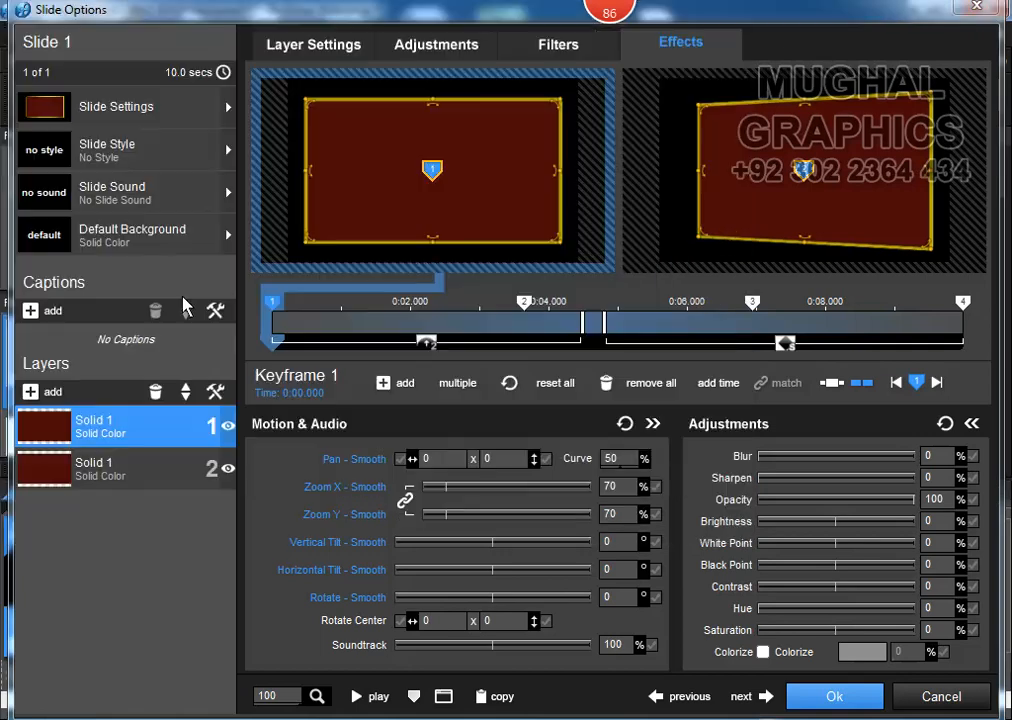
click(795, 345)
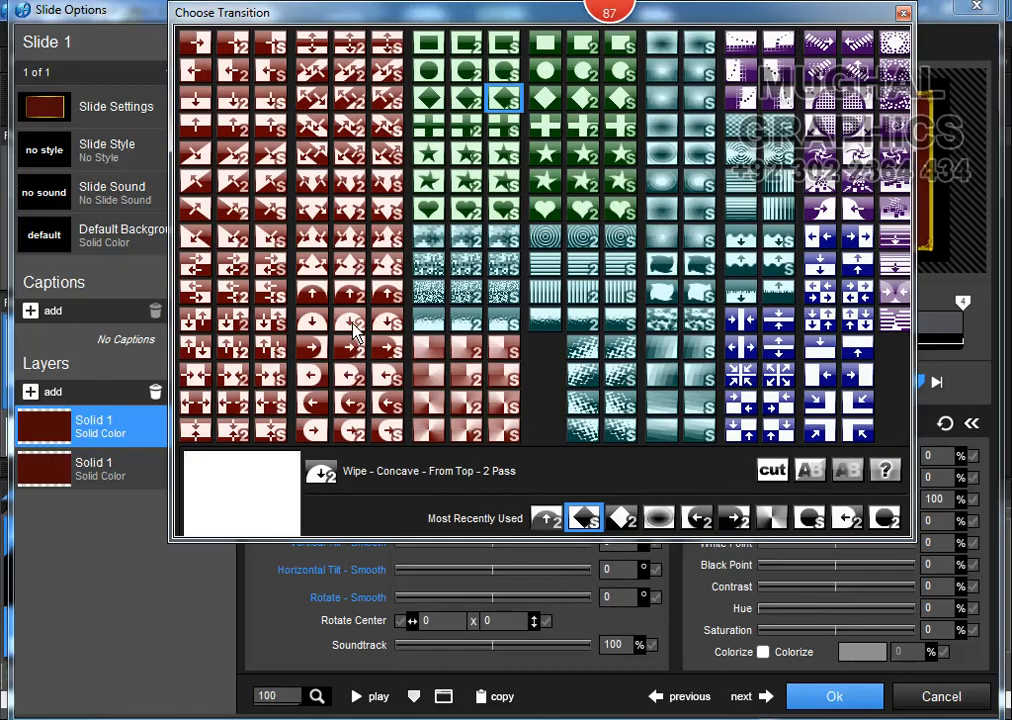
click(352, 333)
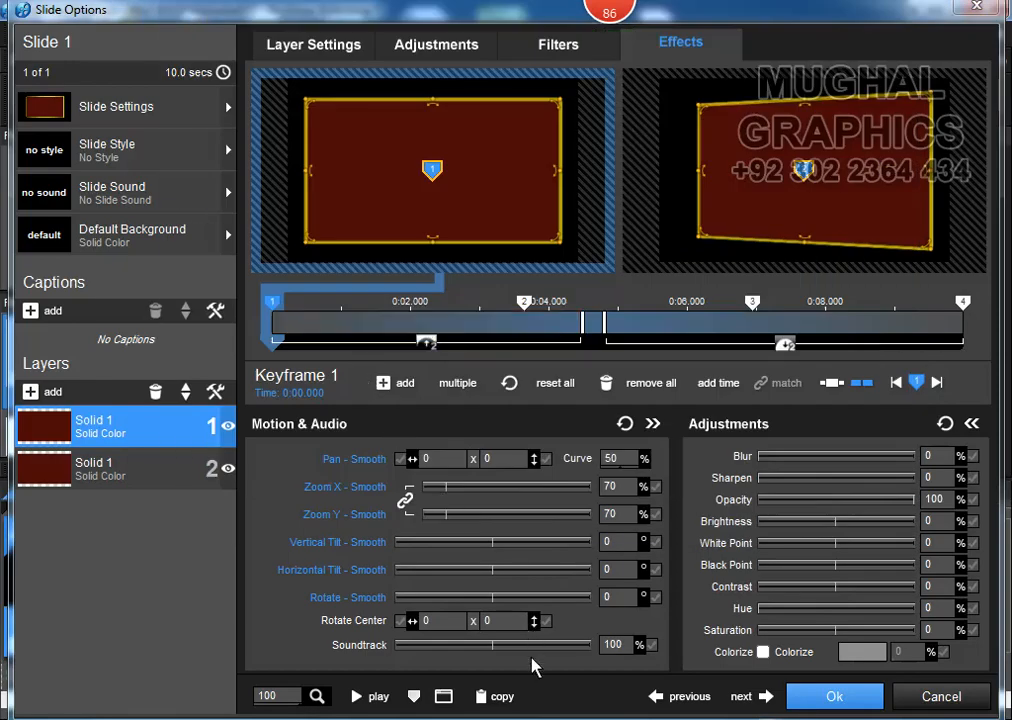
click(806, 696)
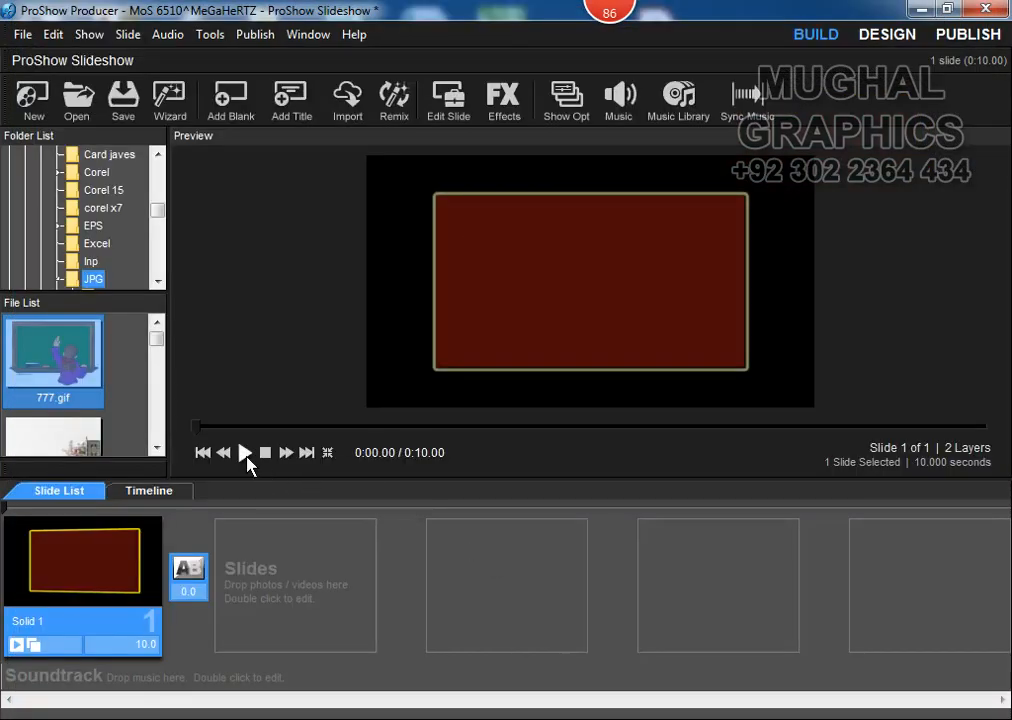